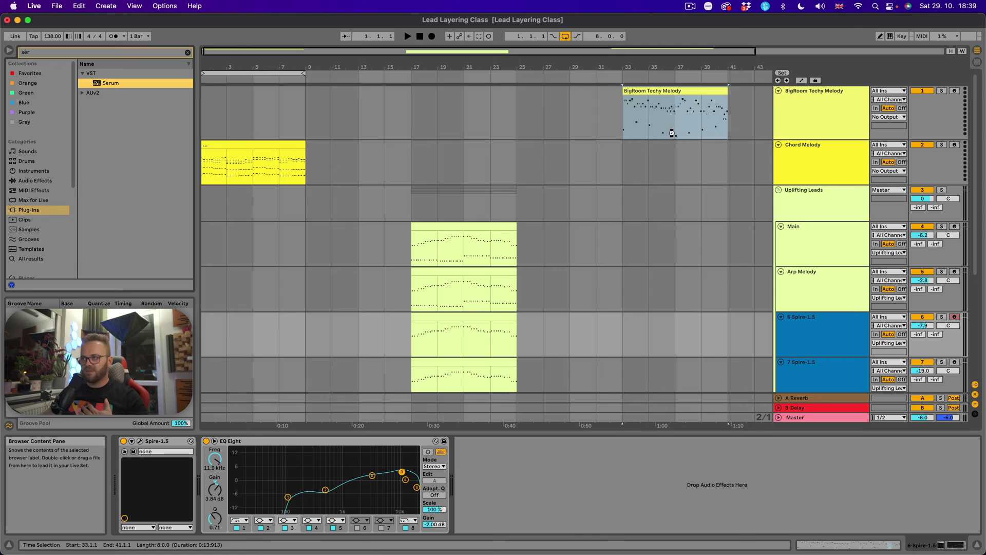
Step: Load Serum onto the BigRoom Techy Melody track and play back the melody with the track soloed
drag(859, 90, 858, 91)
key(space)
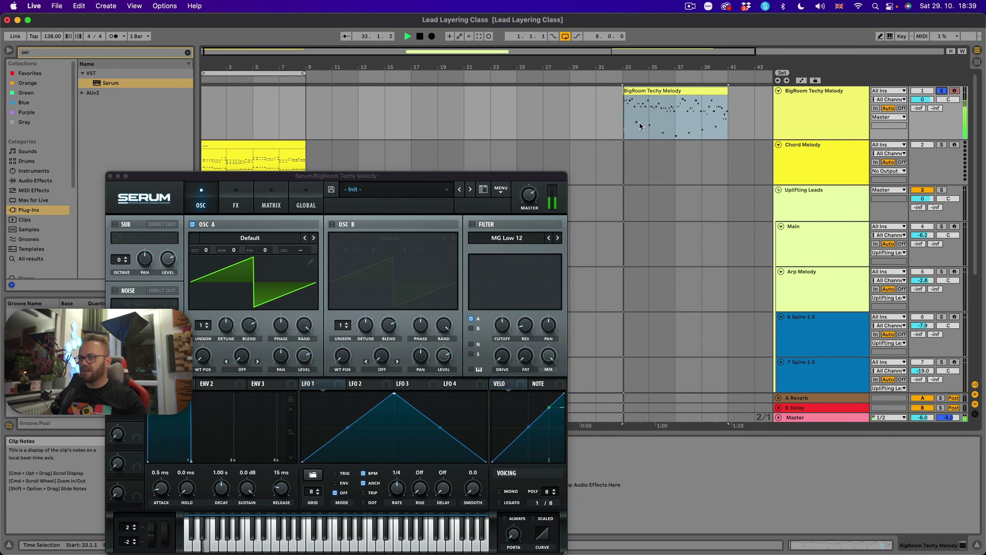
drag(549, 175, 537, 152)
drag(564, 71, 531, 136)
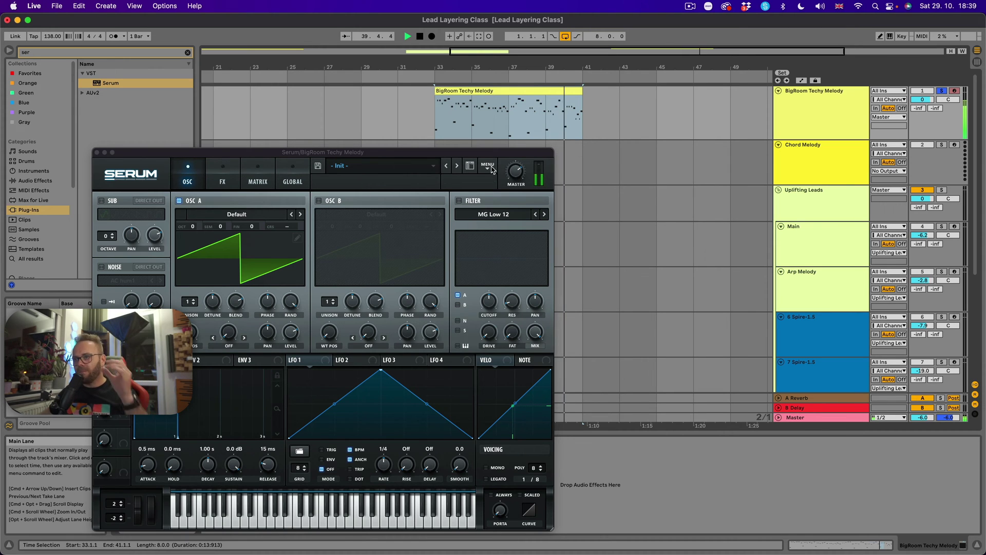
drag(514, 152, 599, 173)
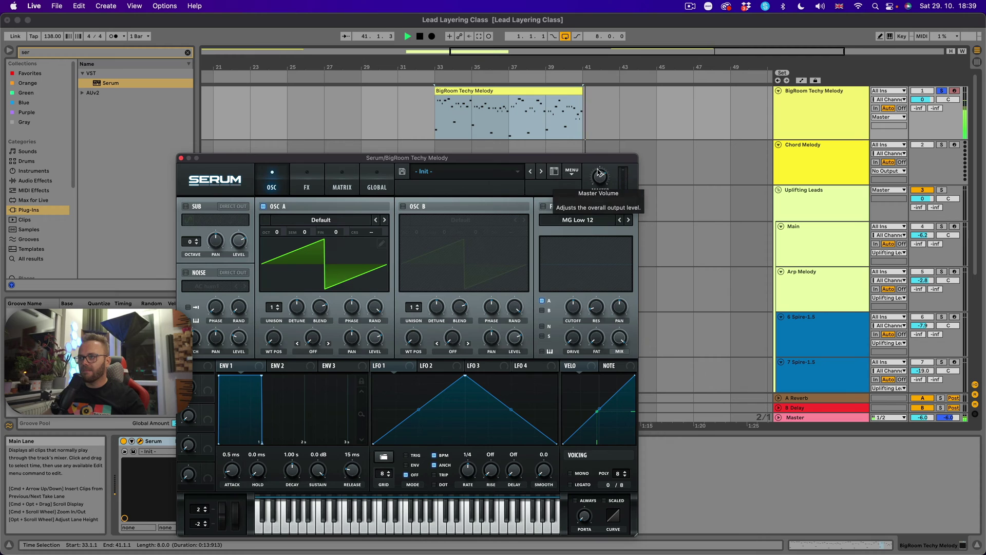
key(space)
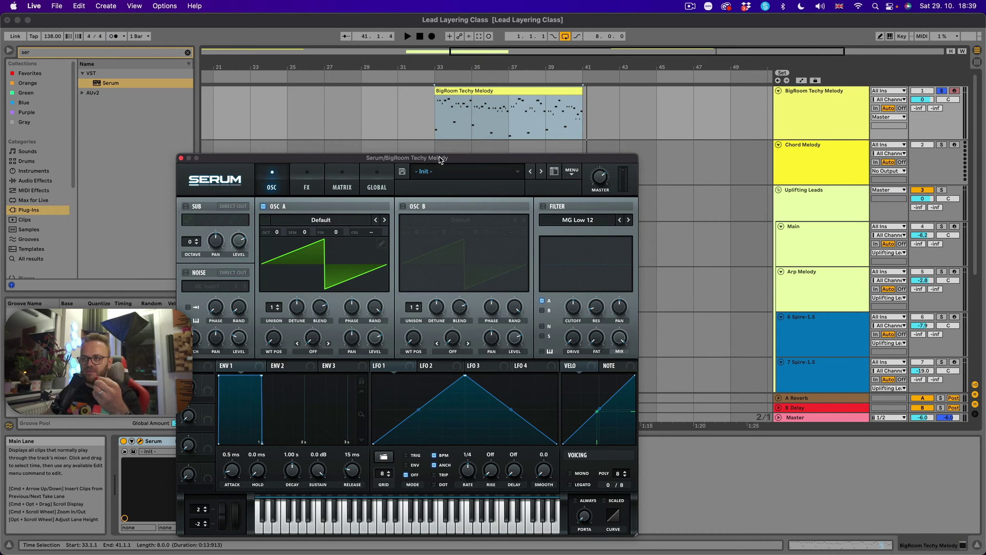
drag(440, 160, 447, 157)
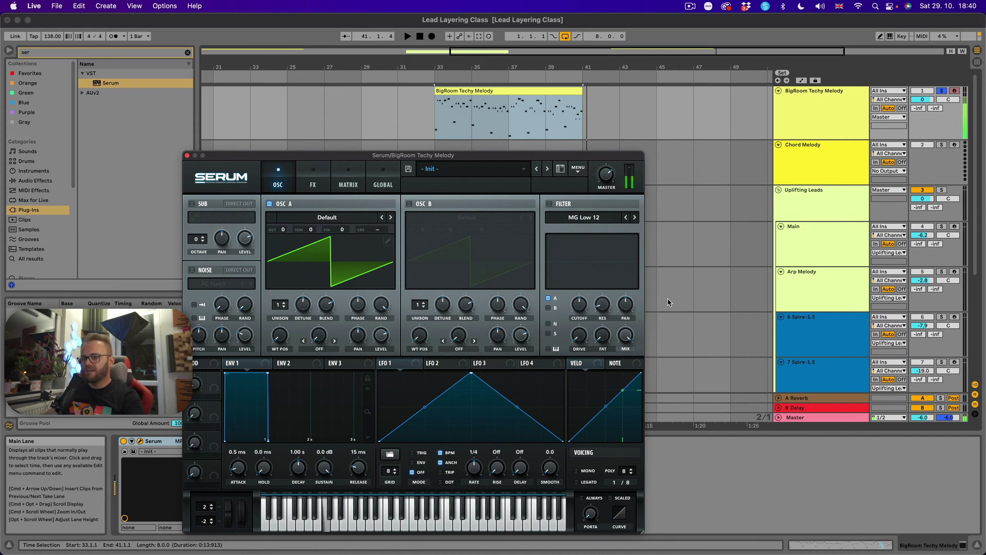
Step: Enable Hyper/Dimension and Tube Distortion in Serum's effects, adjusting the distortion drive and the Dimension size
click(313, 177)
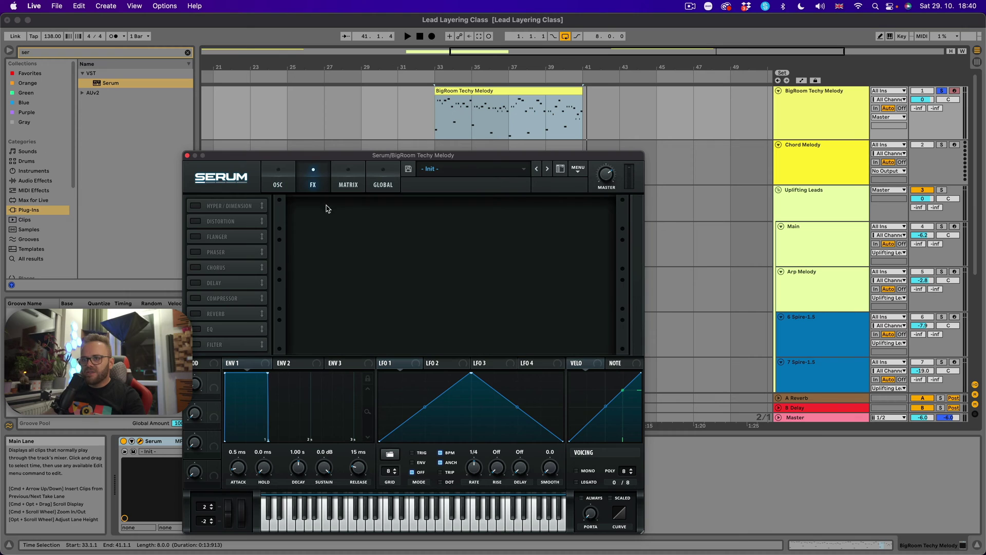
click(221, 207)
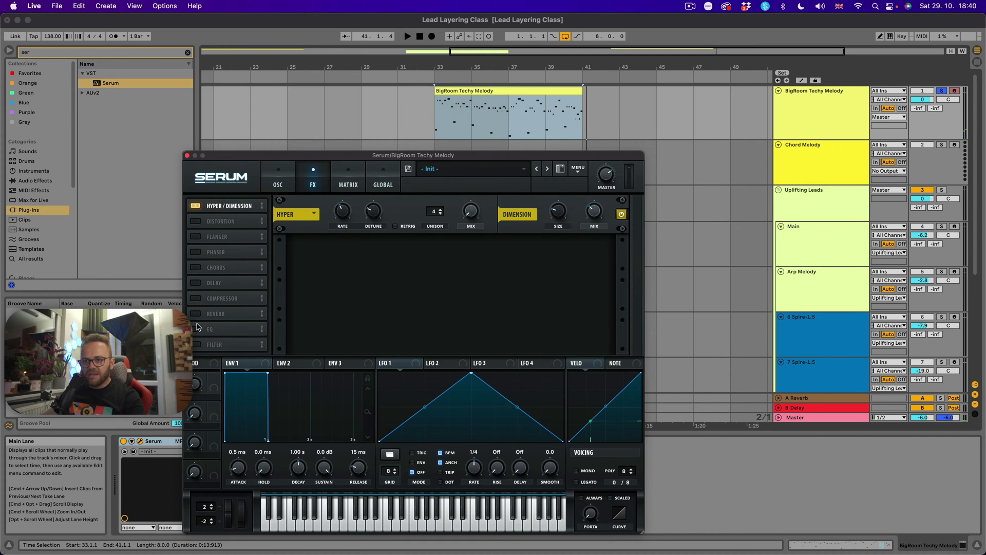
click(196, 221)
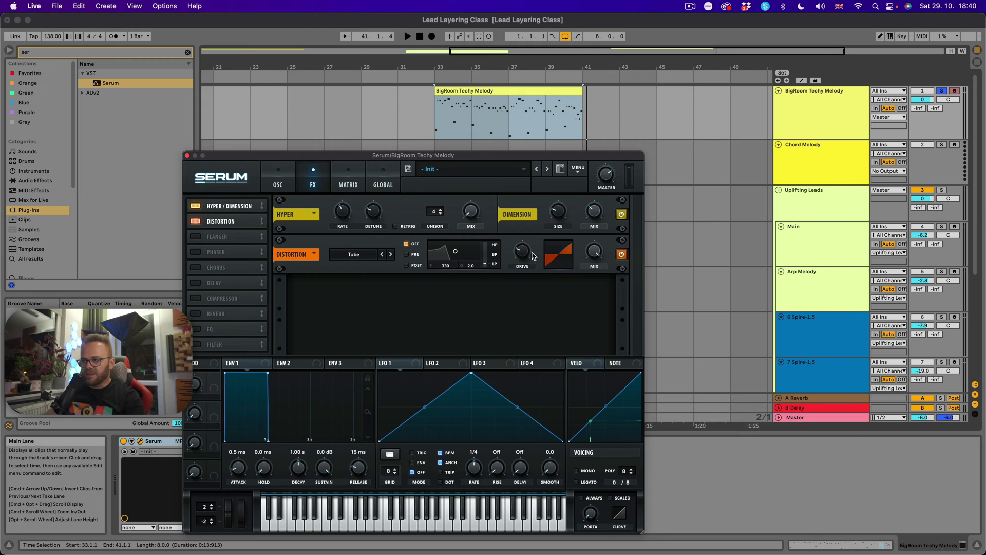
mouse_move(533, 255)
mouse_down()
mouse_move(536, 231)
mouse_move(524, 256)
mouse_up()
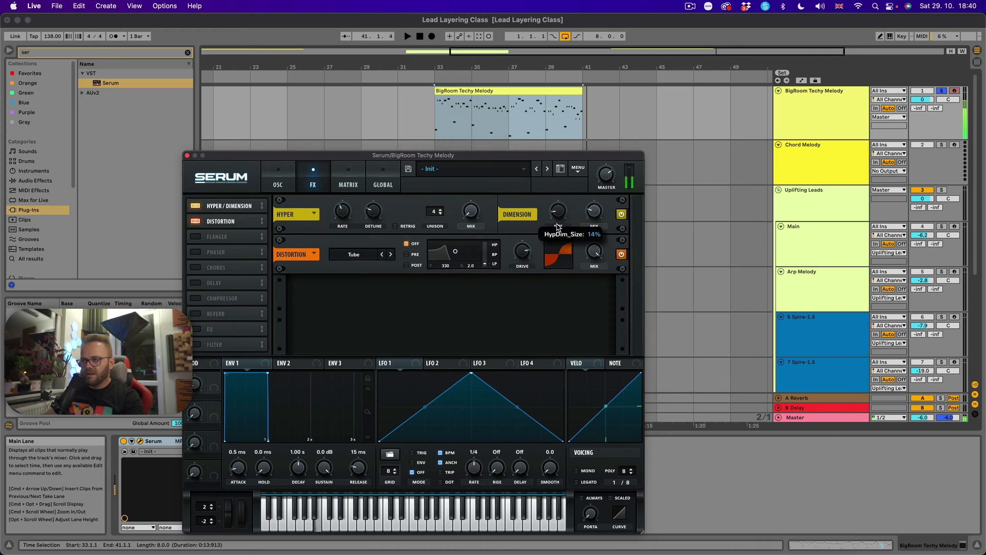
drag(557, 227, 557, 231)
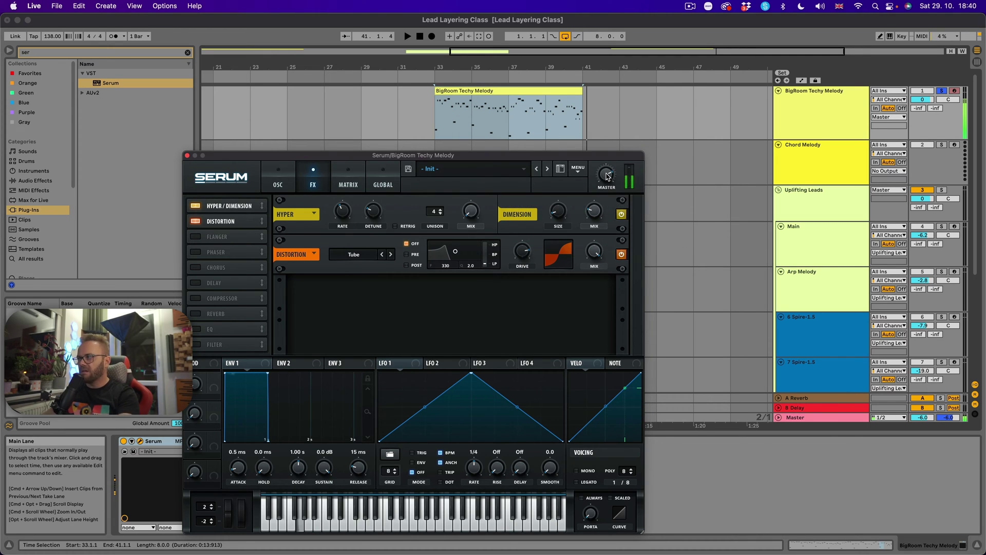
click(187, 155)
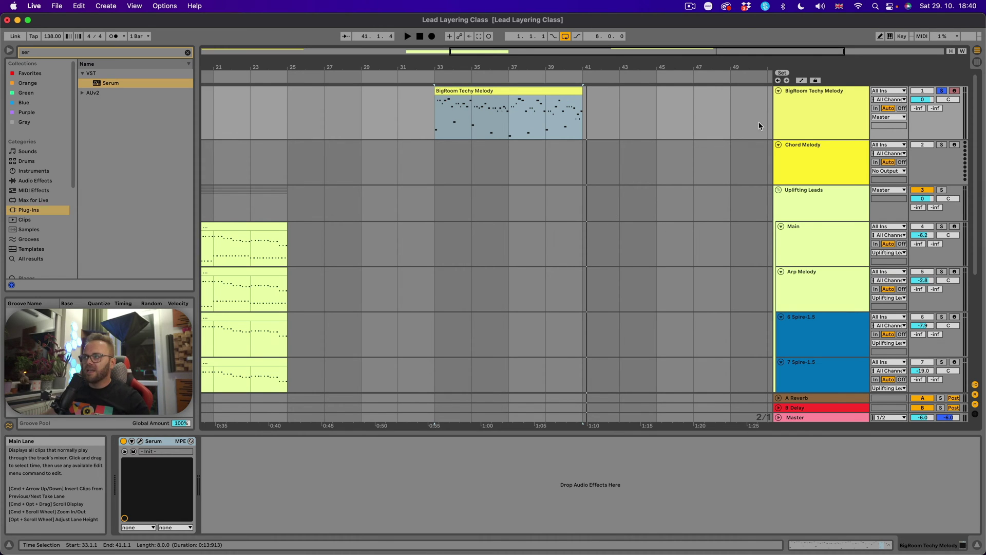
Step: Put the BigRoom Techy Melody track into a new group after checking the effects on the Uplifting Leads group
click(815, 208)
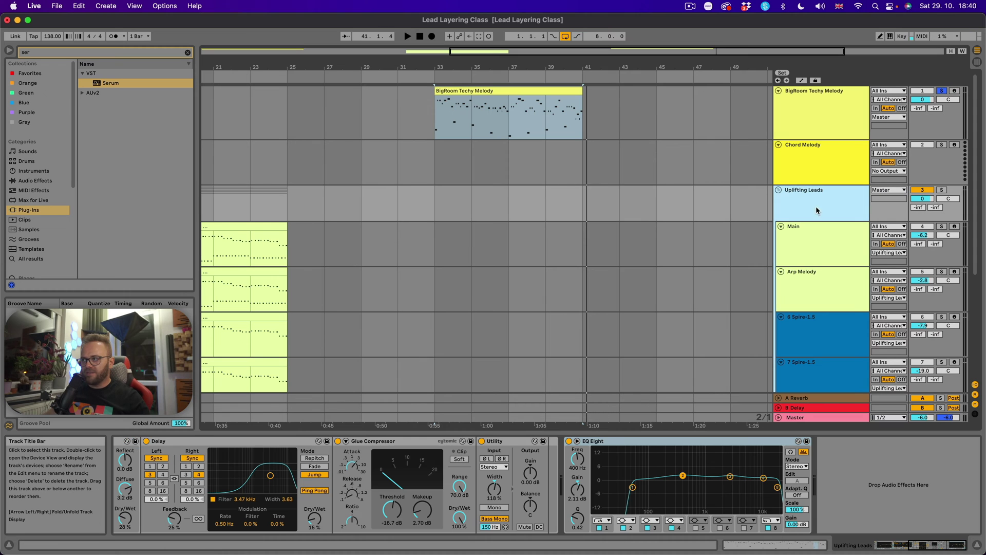
key(Up)
key(Up)
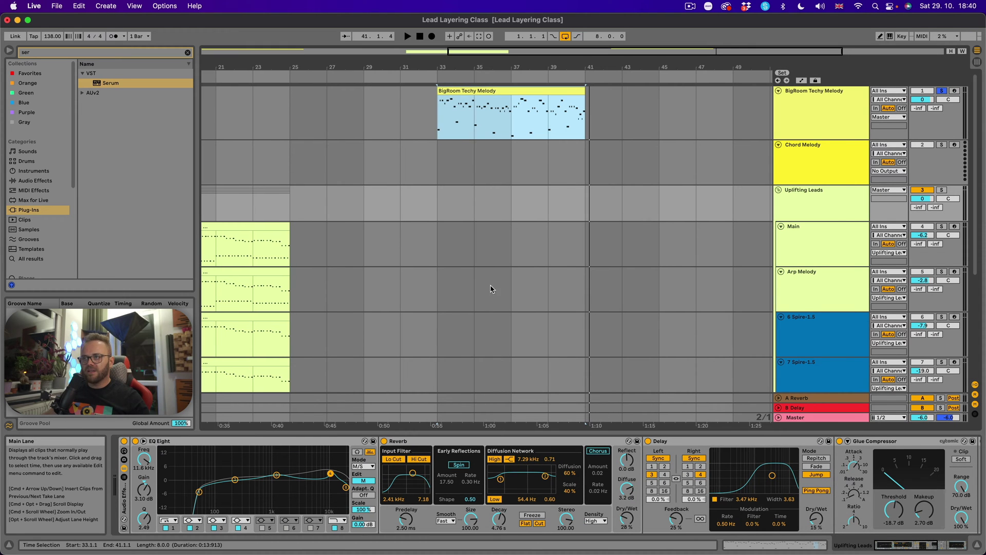
click(843, 104)
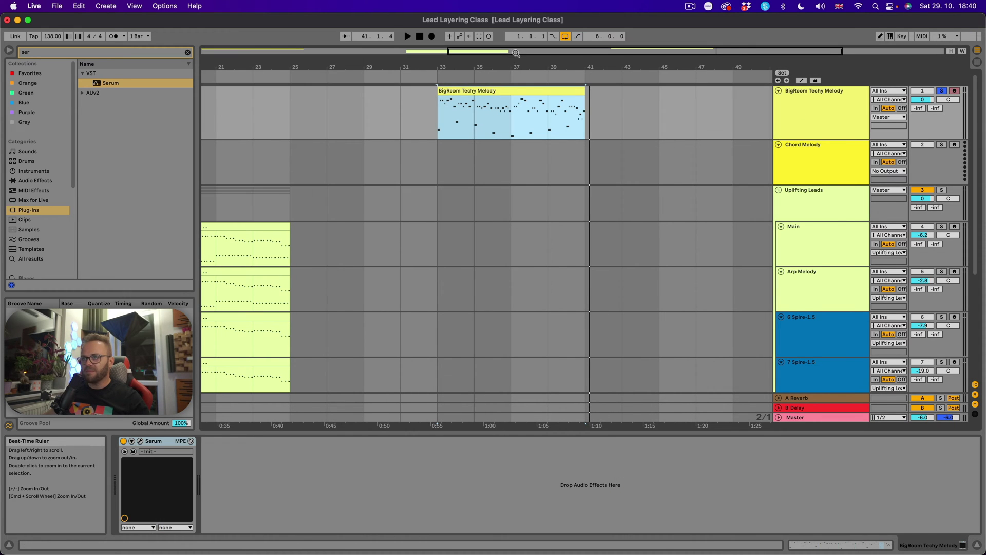
scroll(843, 104, right, 2)
right_click(826, 97)
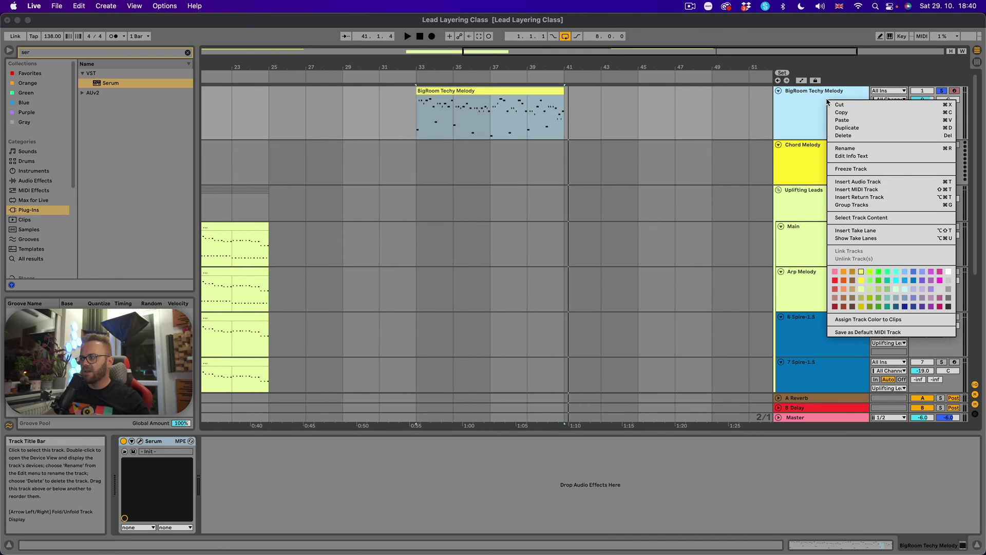
click(865, 205)
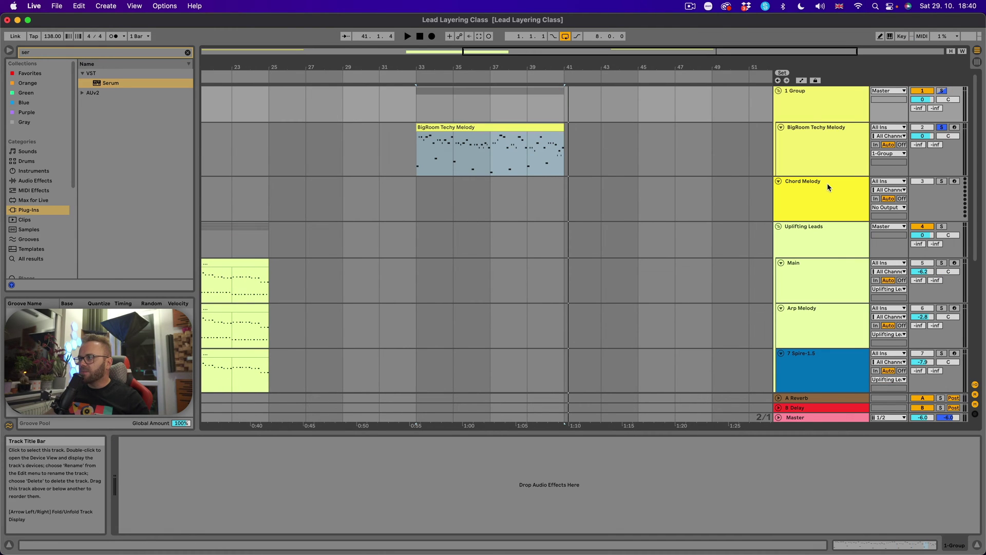
Step: Copy the Reverb from the Uplifting Leads group onto the new group and play back the melody through it
click(808, 106)
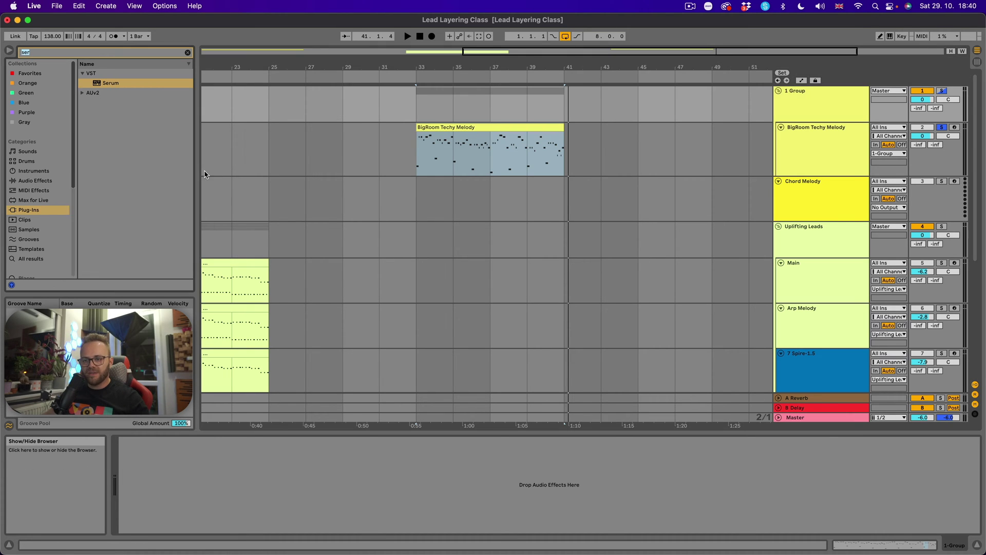
click(806, 245)
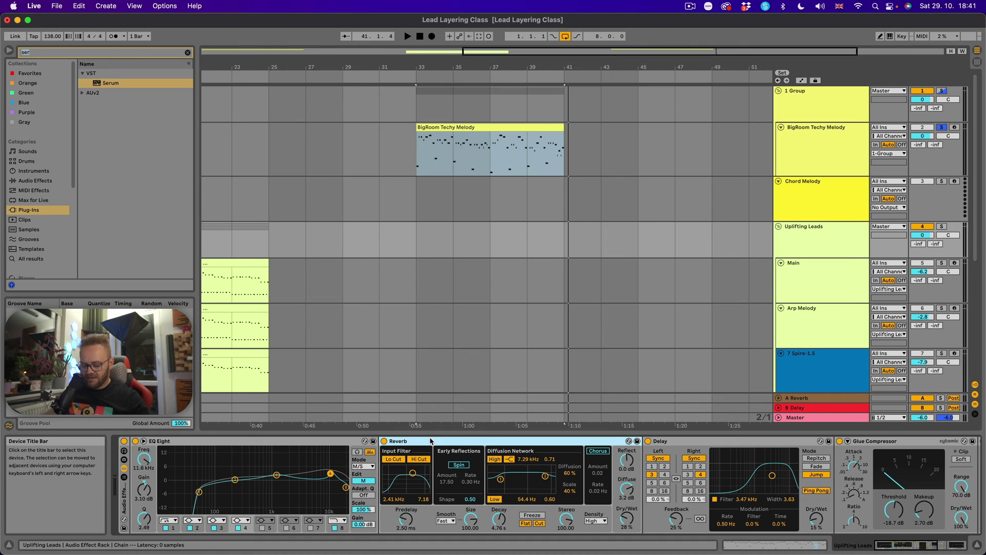
drag(430, 441, 463, 477)
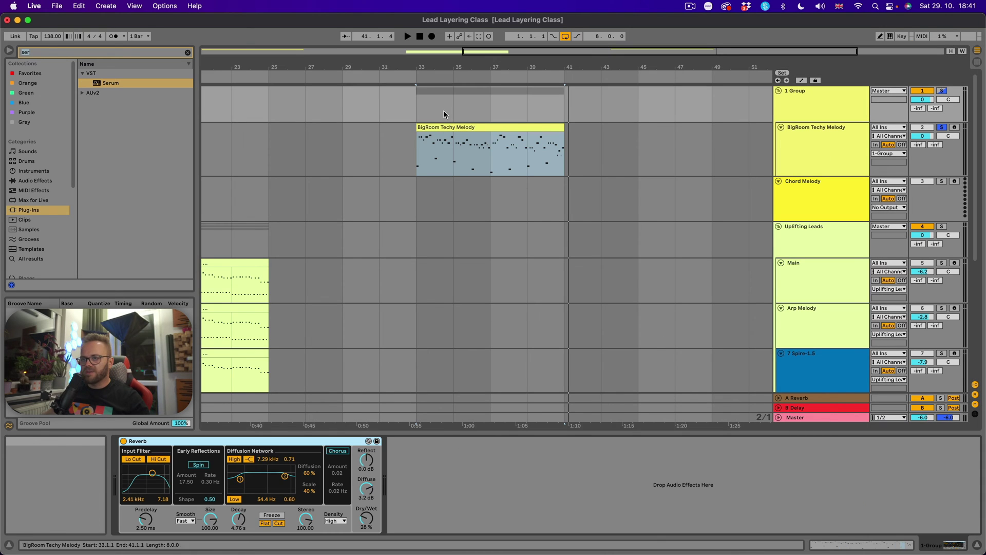
click(482, 143)
key(space)
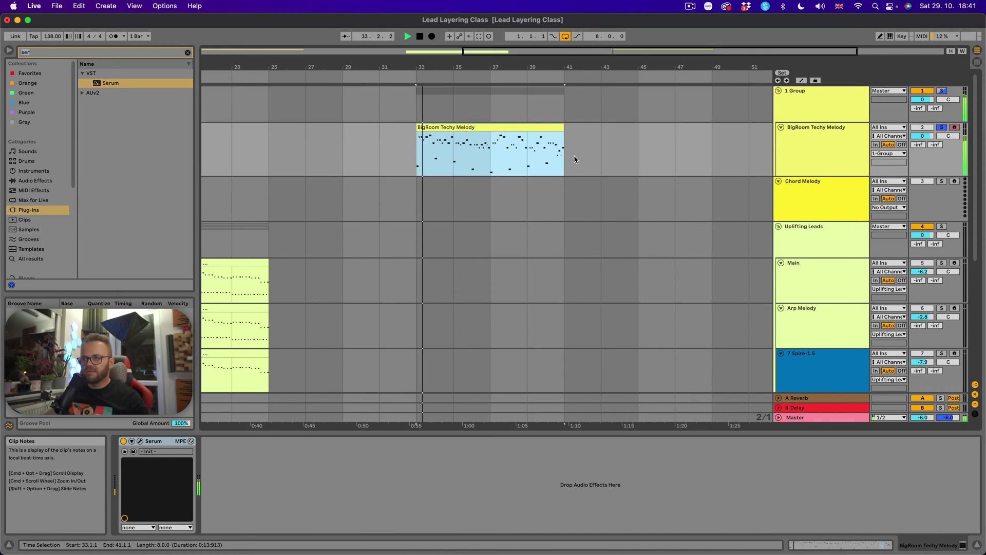
scroll(726, 171, left, 1)
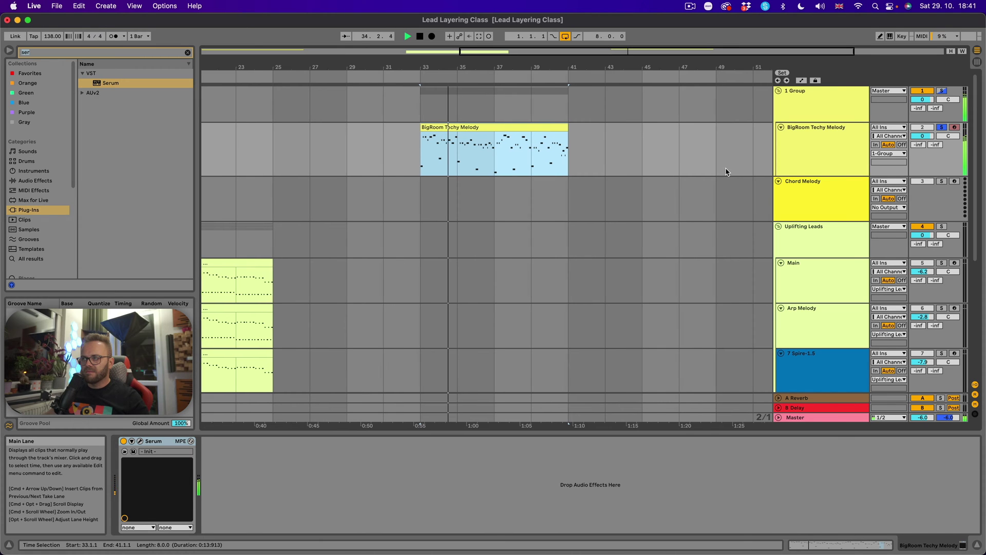
scroll(725, 171, left, 1)
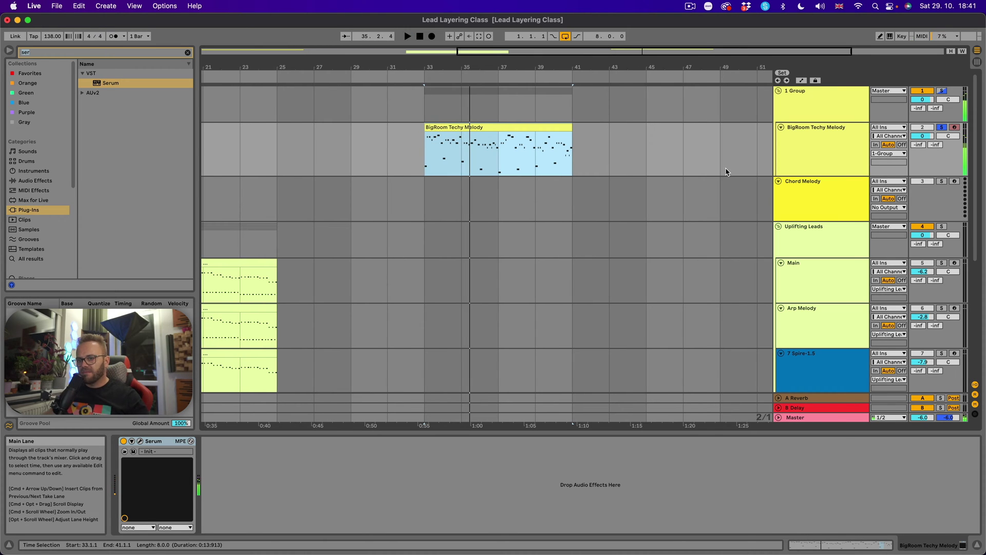
Step: Set the new group's Reverb input filter to 1.33 kHz with bandwidth 6.37 and its high diffusion filter to 3.71 kHz at 0.52
click(791, 108)
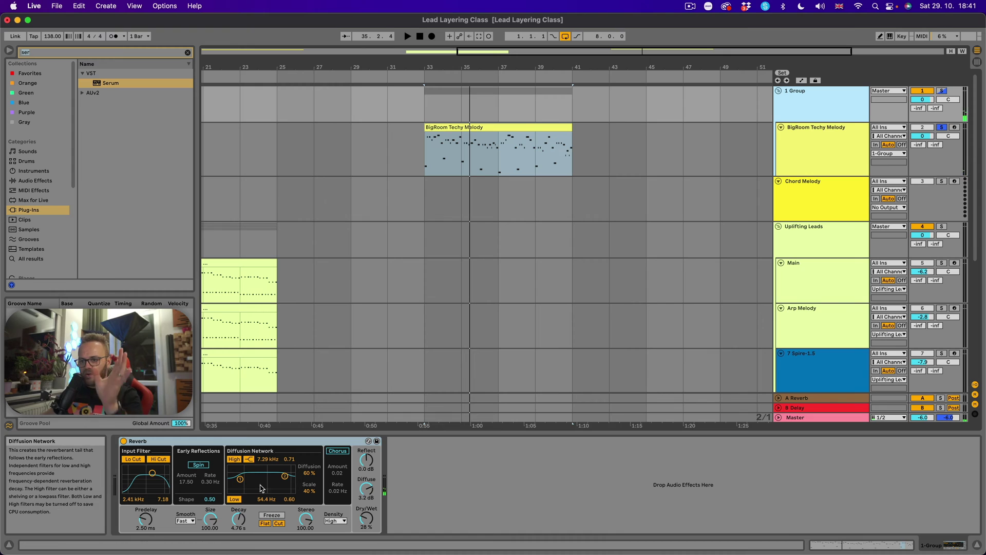
drag(152, 473, 148, 476)
key(space)
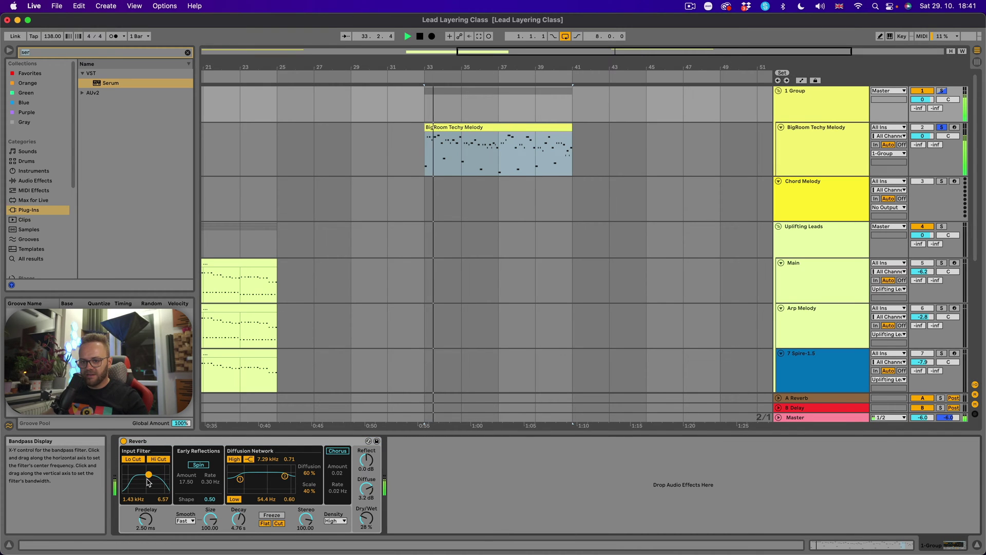
drag(285, 476, 278, 481)
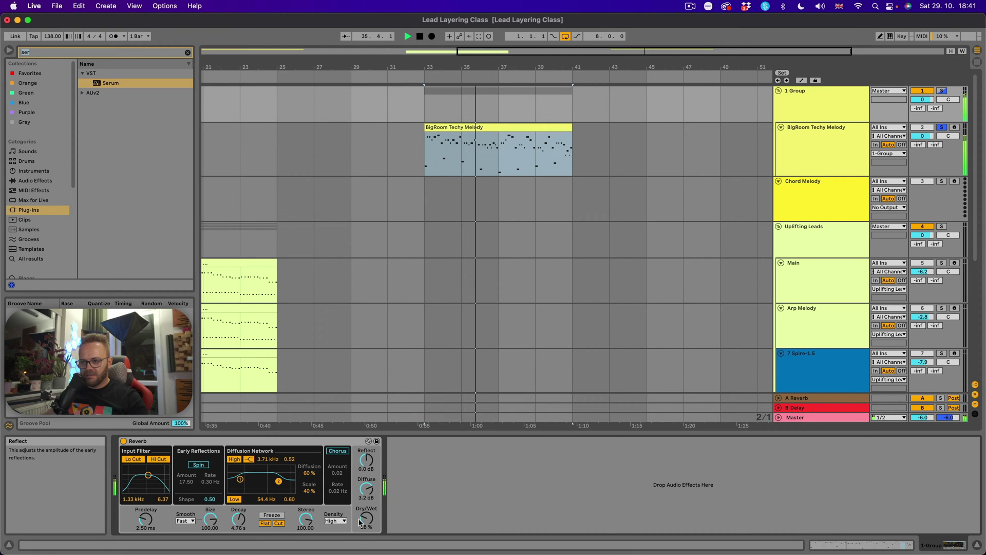
Step: Set the Reverb's Reflect to 6.0 dB, Decay to 5.96 s and Dry/Wet to 38 %, and enable Spin for early reflections
drag(366, 520, 367, 517)
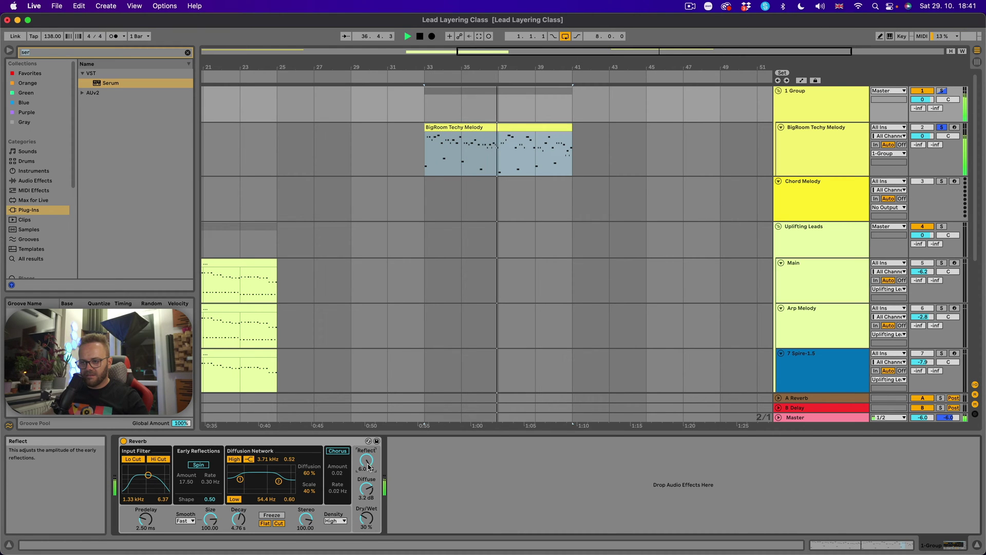
drag(365, 465, 350, 458)
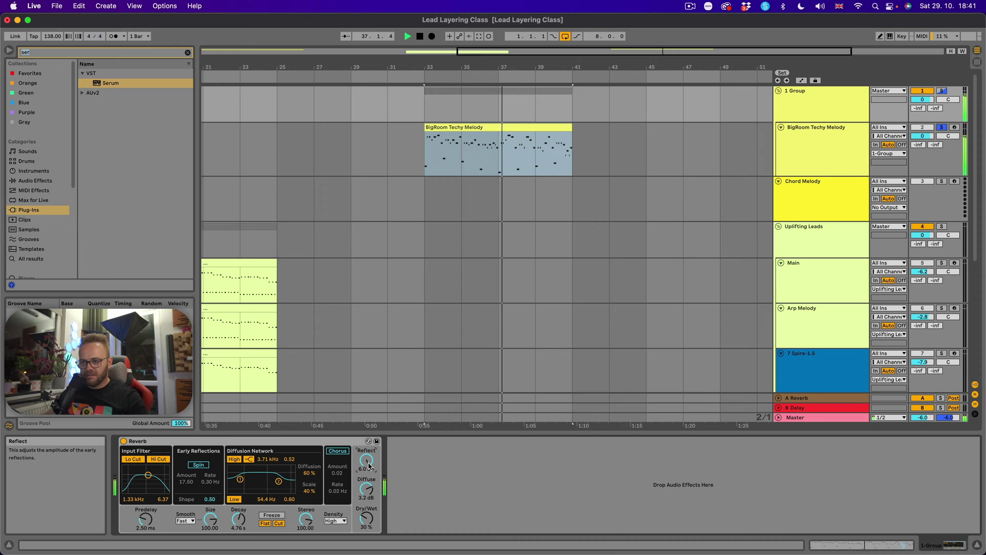
click(199, 465)
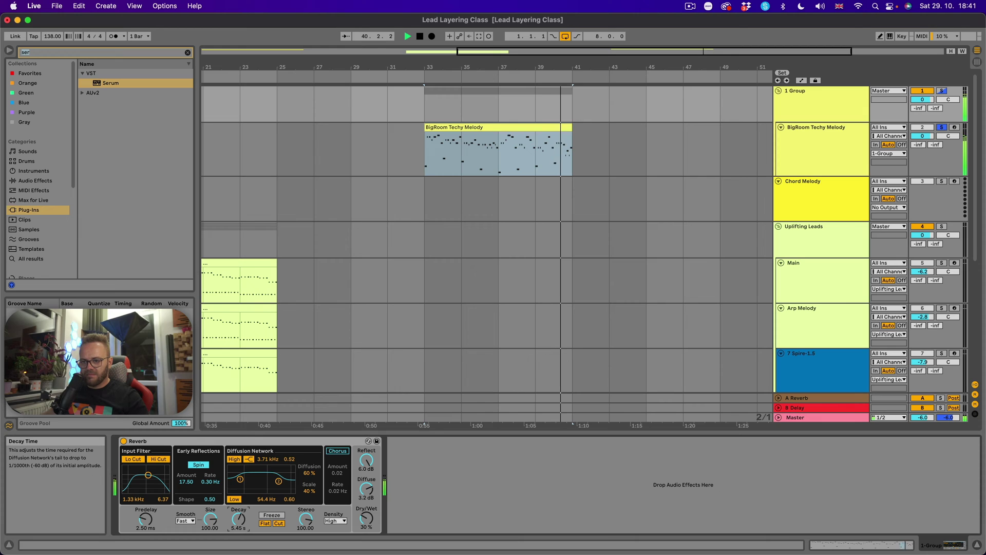
drag(238, 519, 238, 511)
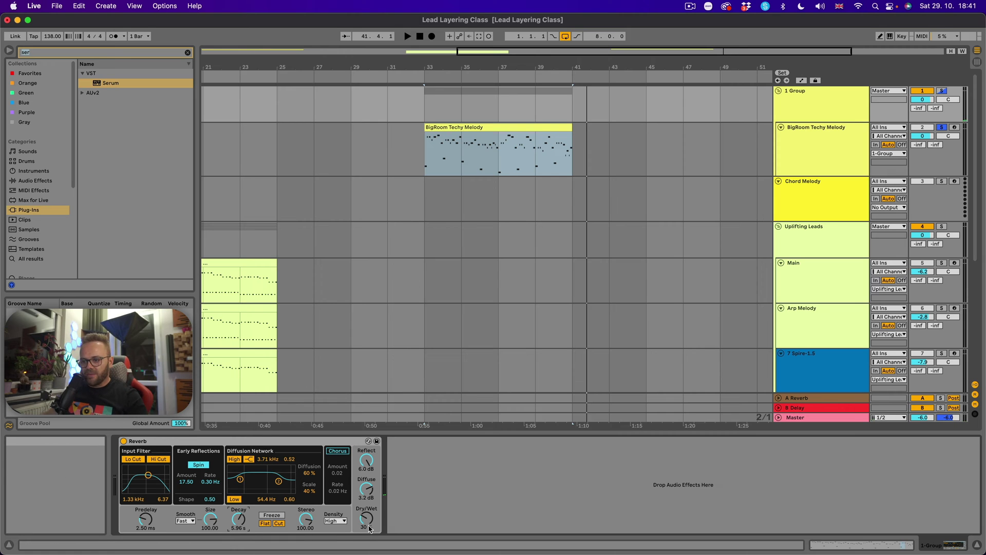
drag(368, 521, 368, 517)
key(space)
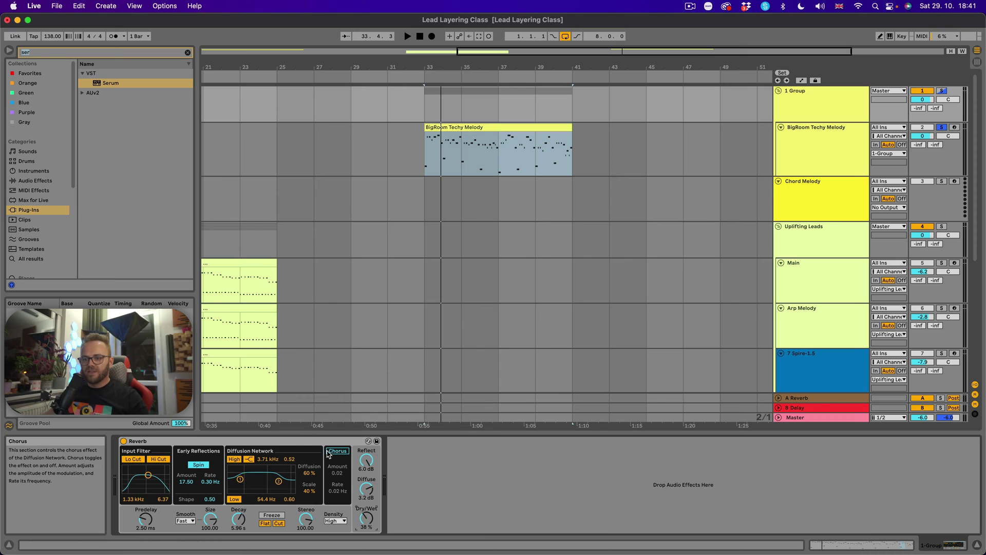
Step: Group the Reverb into an Audio Effect Rack and show the rack's chain list
right_click(301, 444)
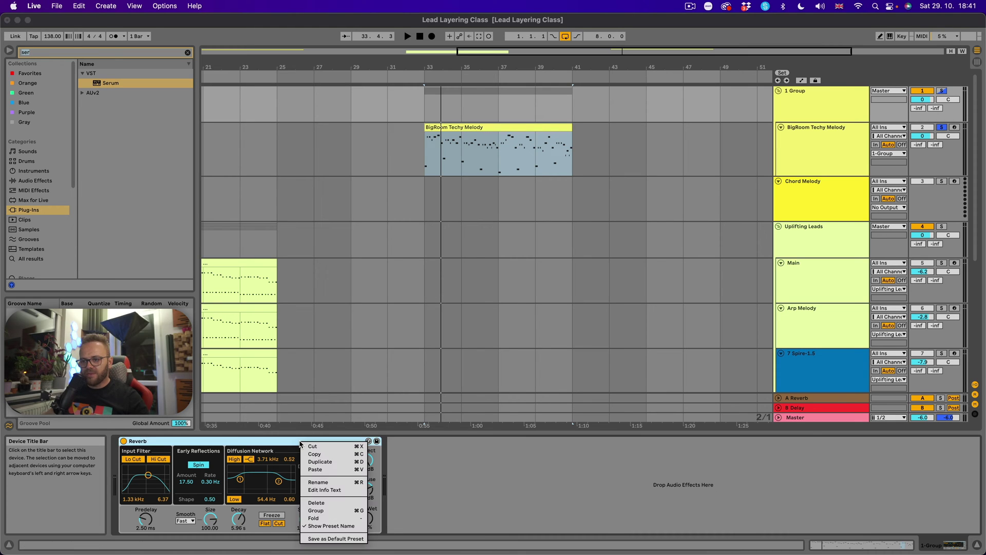
click(334, 510)
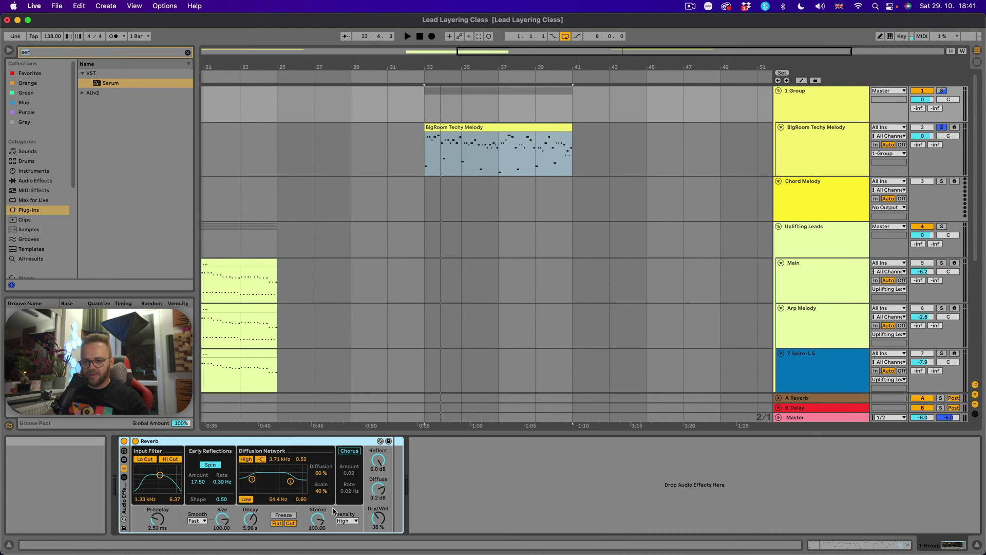
click(124, 478)
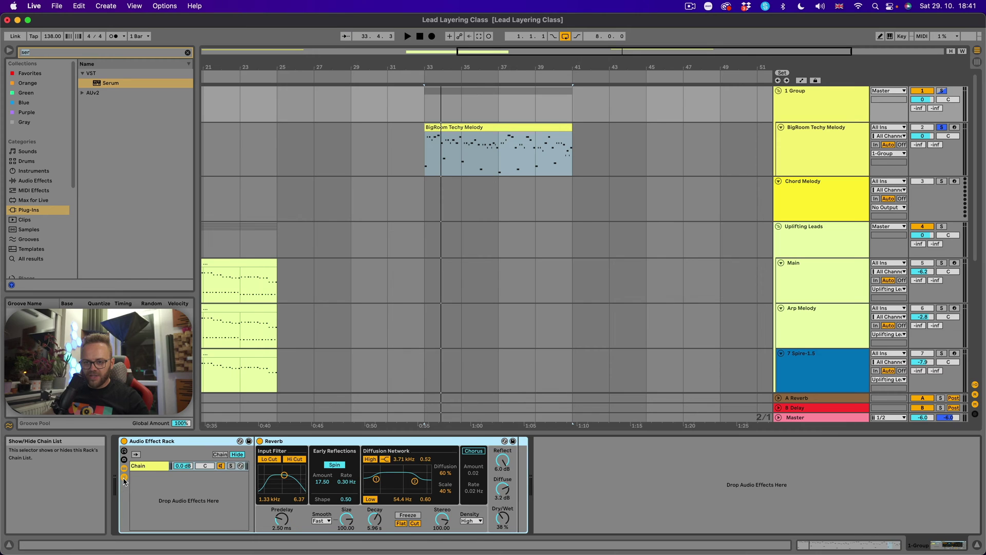
Step: Rename the rack's existing chain to Reverb and add a second, empty chain named Dry
right_click(143, 468)
key(Escape)
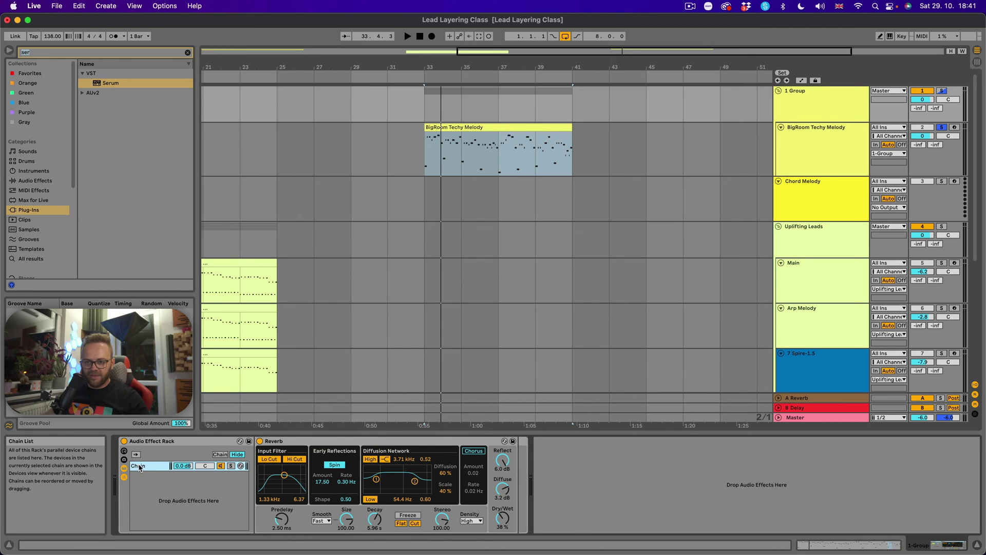
right_click(140, 467)
click(215, 388)
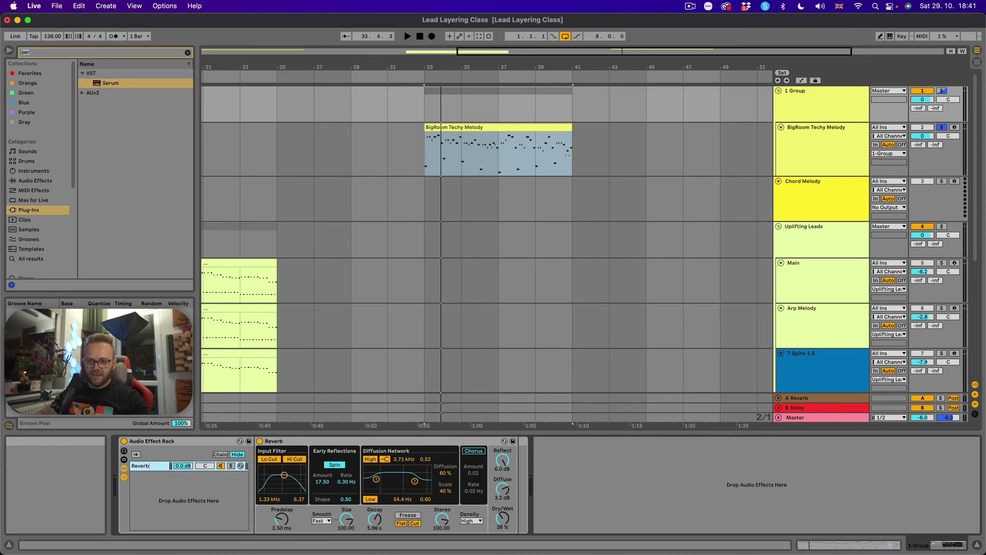
right_click(154, 485)
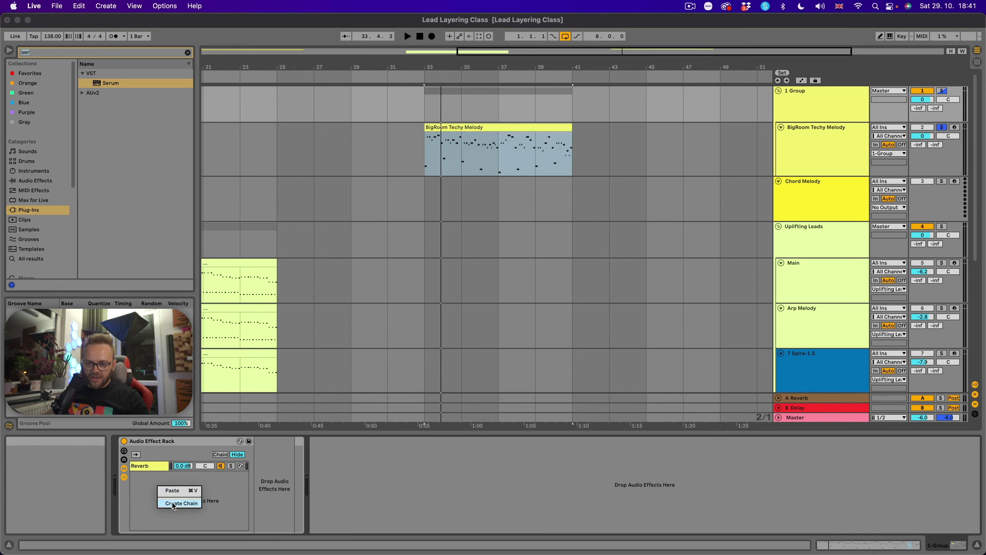
click(169, 506)
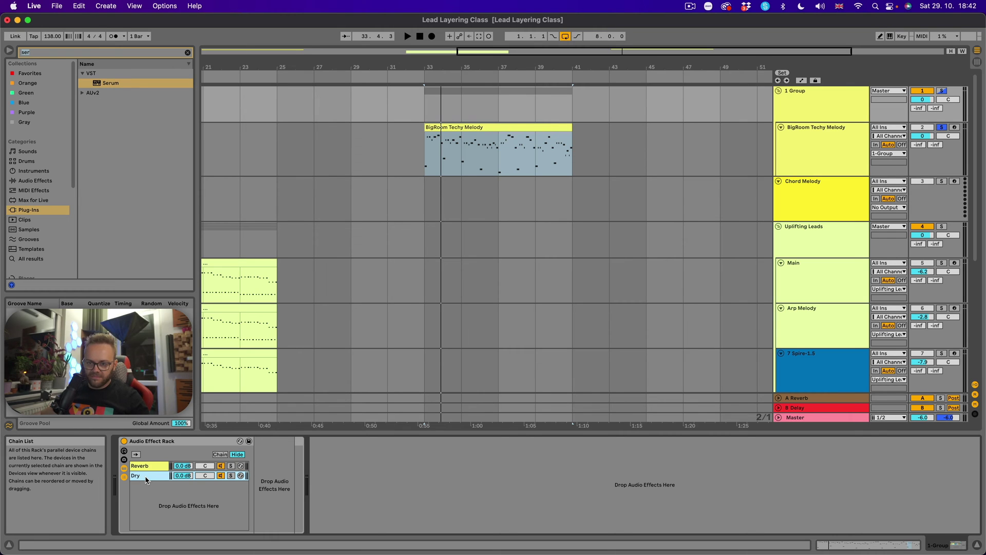
click(150, 466)
click(144, 476)
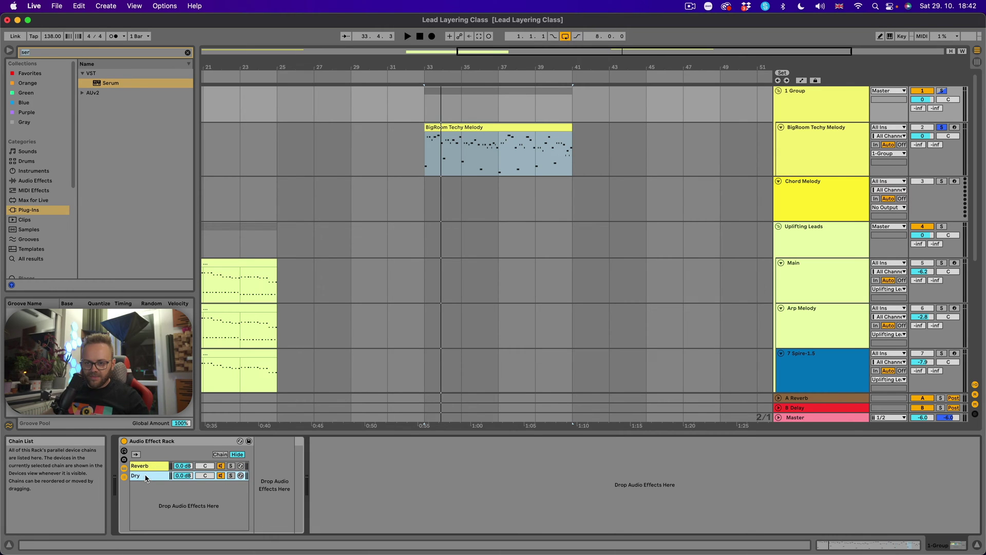
Step: Play the melody with the Reverb chain deactivated to hear the dry signal, and reactivate the chain
click(220, 466)
key(space)
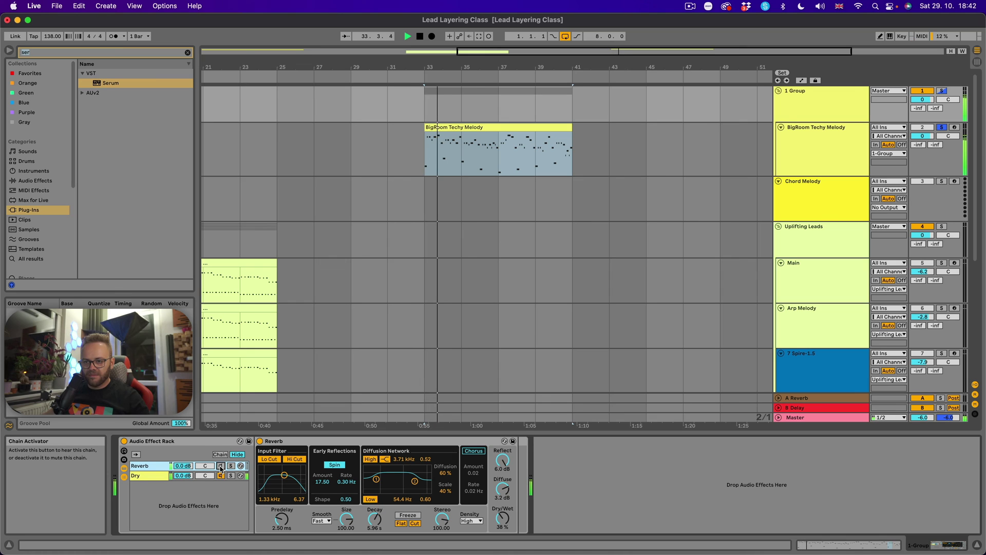
click(160, 477)
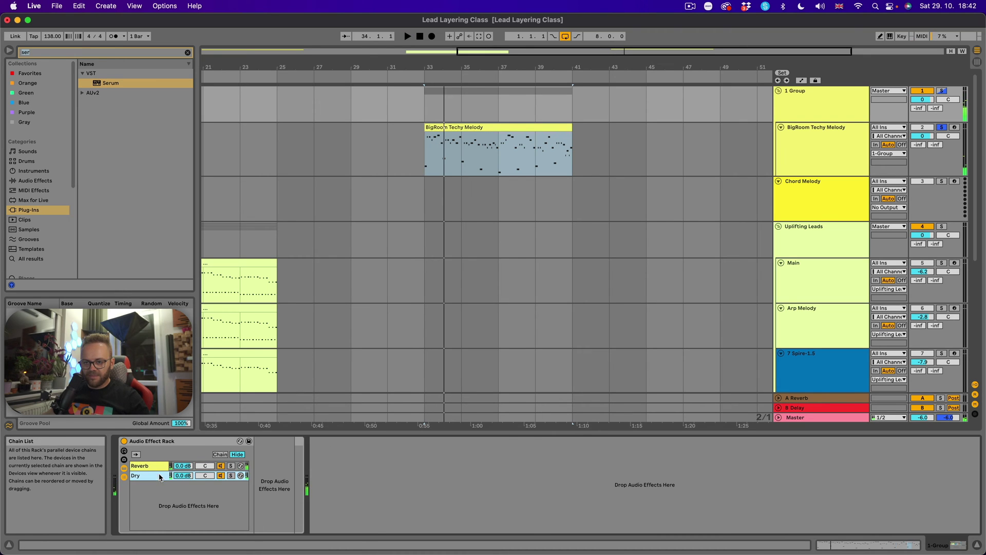
Step: Set the Reverb's Dry/Wet to 100 % and the Reverb chain's volume to -6.0 dB, checking the balance in playback
click(169, 469)
drag(503, 524, 503, 506)
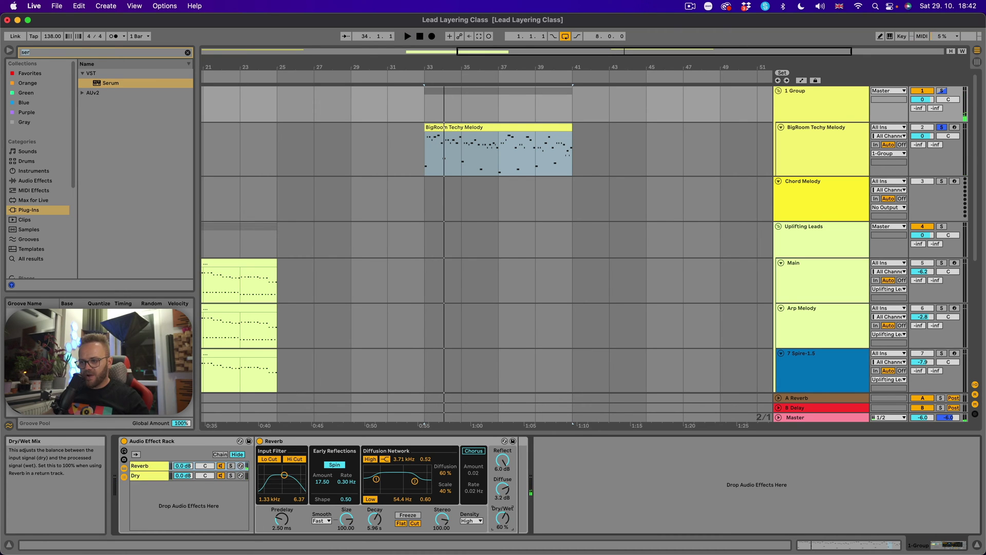
click(183, 466)
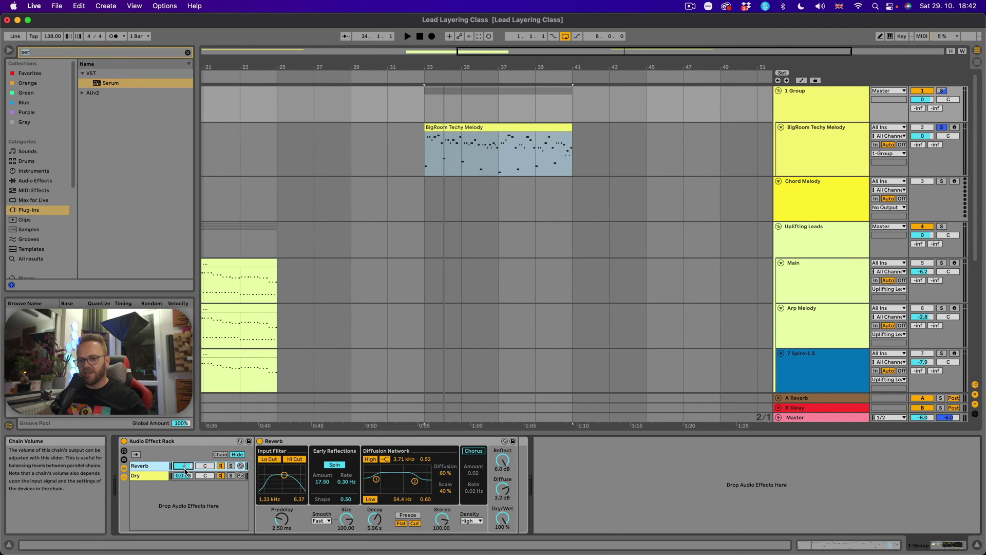
key(space)
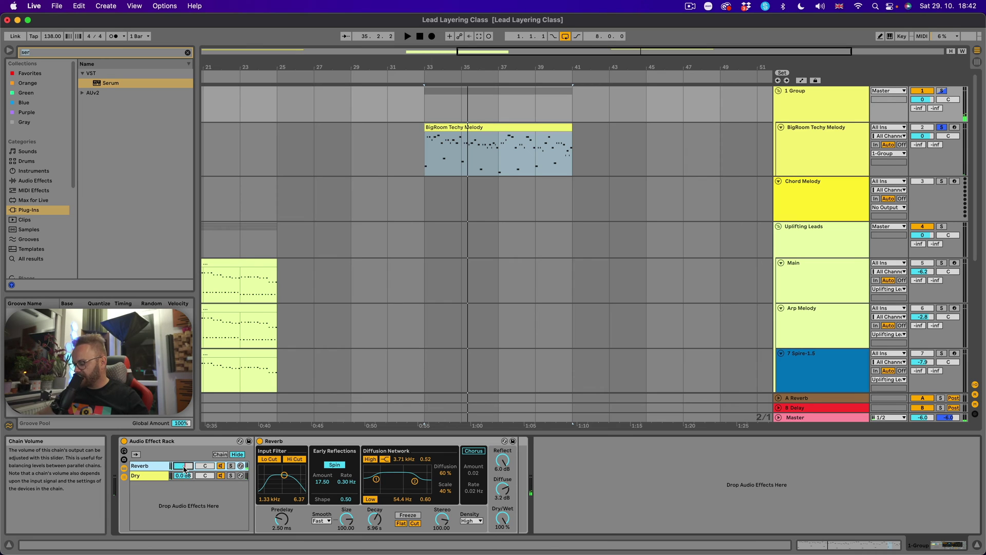
key(space)
key(space)
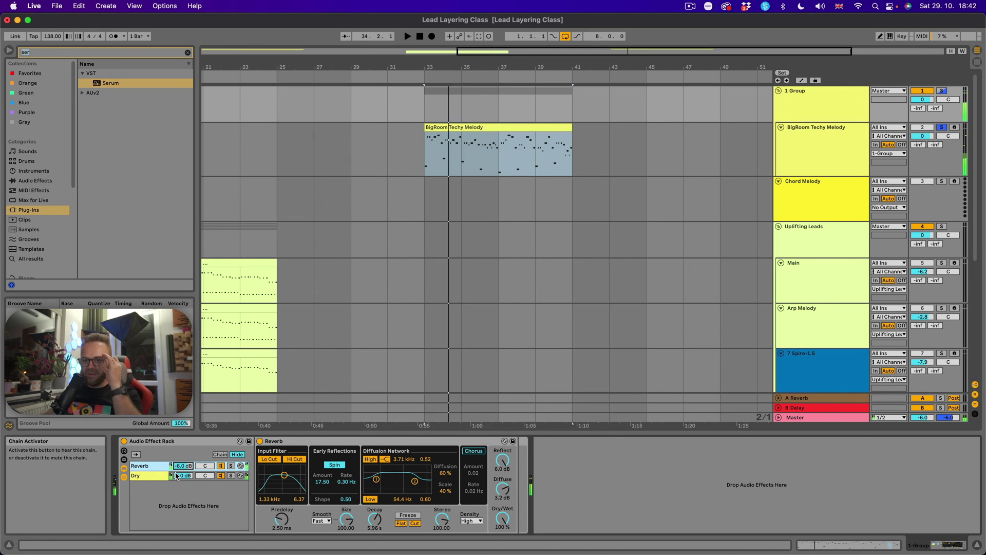
Step: Add a Compressor after the Reverb in the Reverb chain and sidechain it from the BigRoom Techy Melody track
click(157, 476)
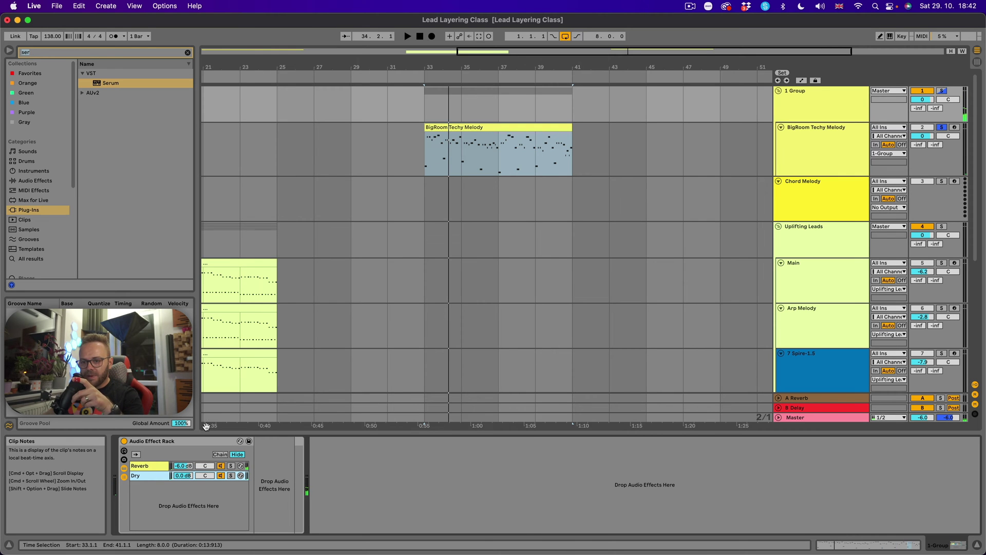
click(149, 466)
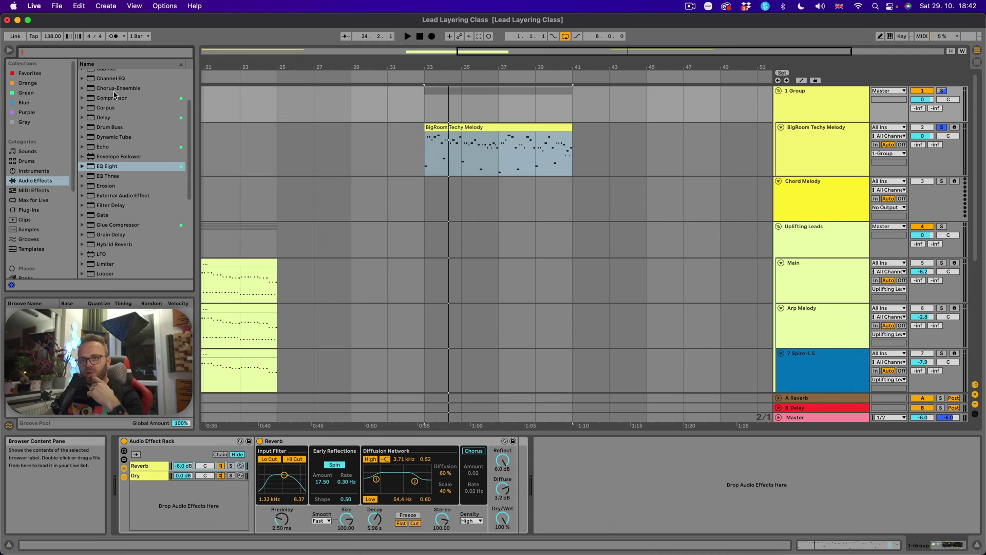
mouse_move(114, 94)
mouse_down()
mouse_move(402, 325)
mouse_move(529, 478)
mouse_move(516, 475)
mouse_up()
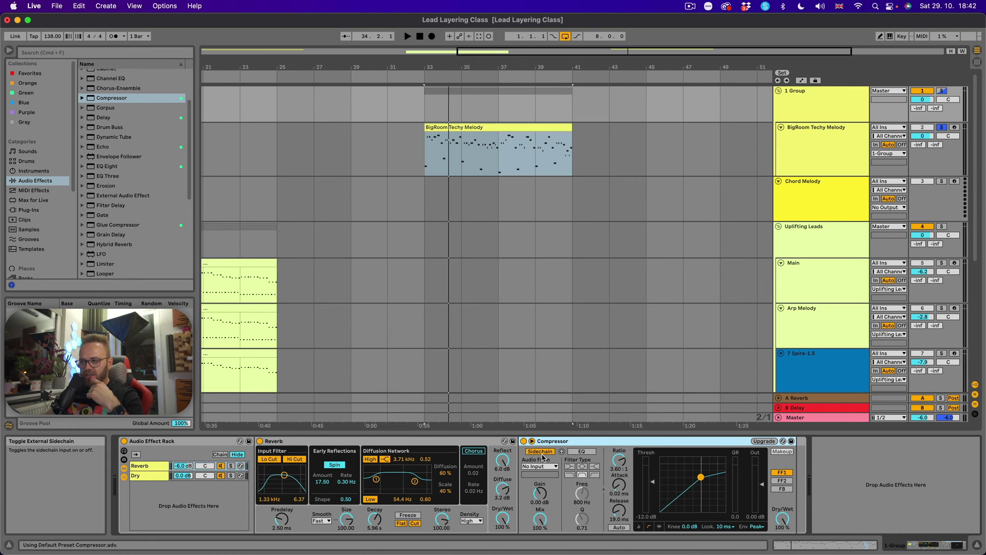
click(539, 467)
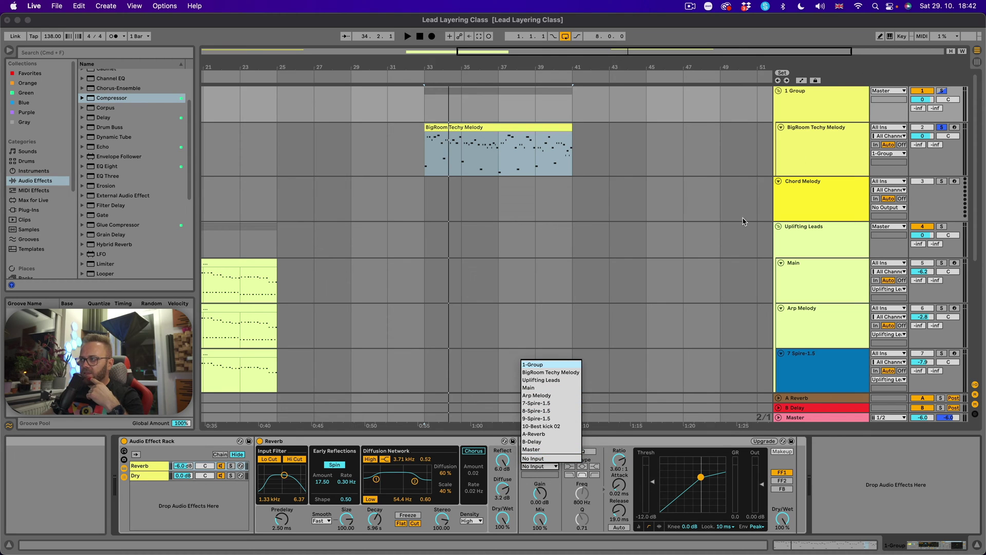
click(557, 374)
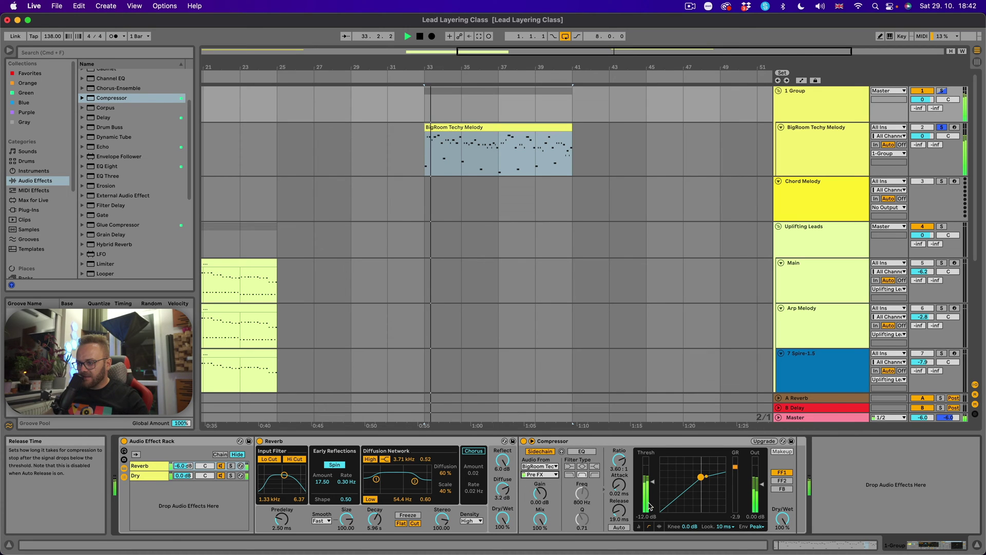
Step: Set the Compressor's threshold to -15.7 dB and switch its display to the gain reduction view while playing the melody
drag(649, 506, 650, 514)
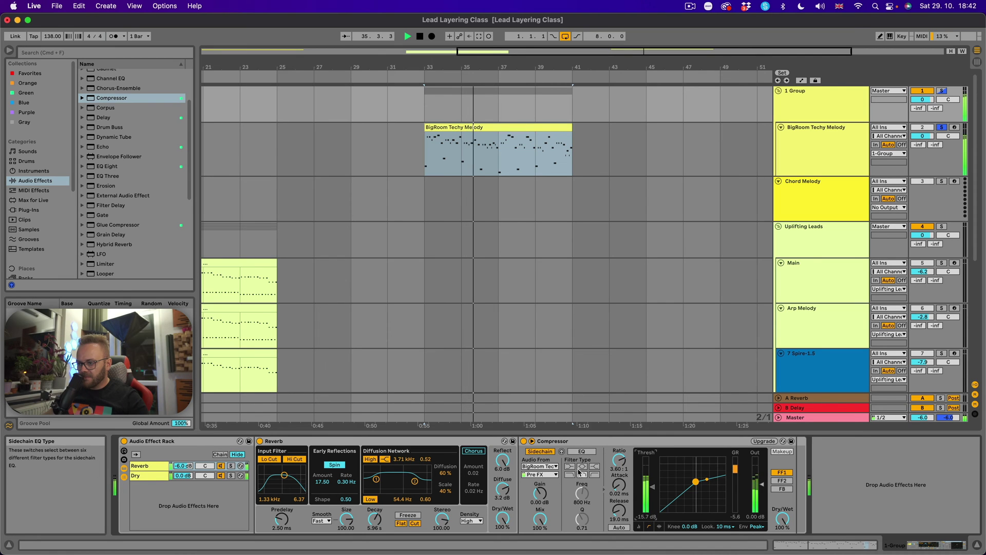
click(659, 526)
key(space)
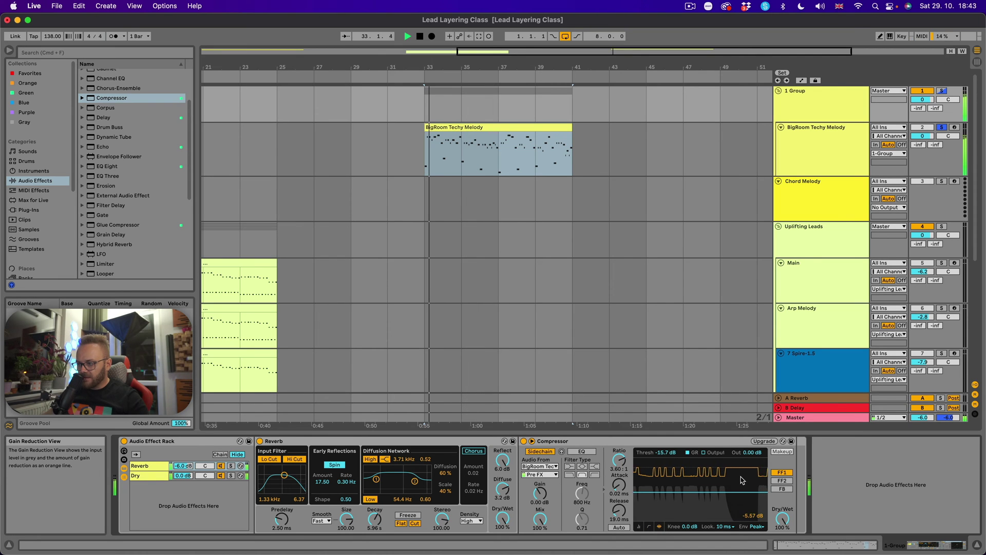
key(space)
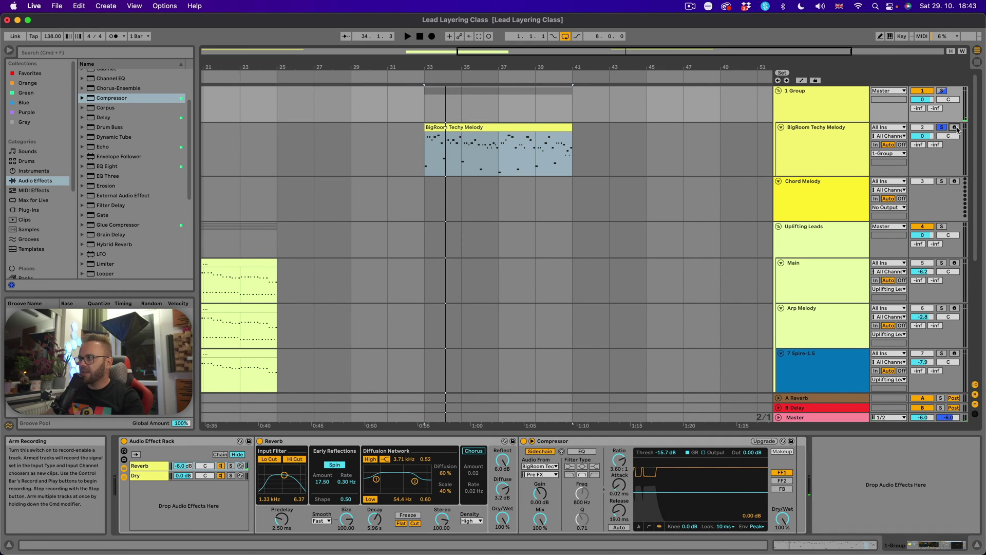
Step: Arm the BigRoom Techy Melody track and copy the first two bars of its clip to bar 41
click(889, 171)
click(624, 135)
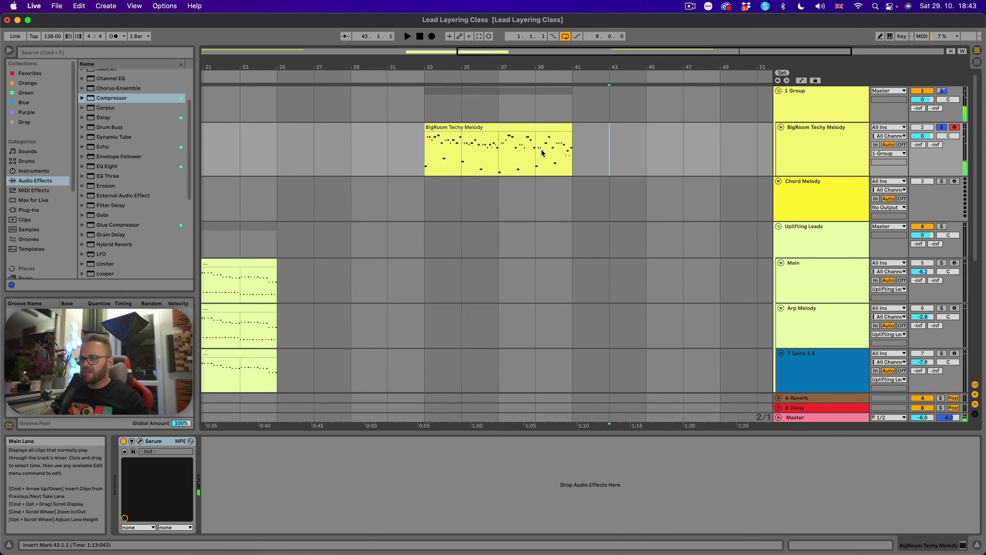
drag(429, 154, 591, 130)
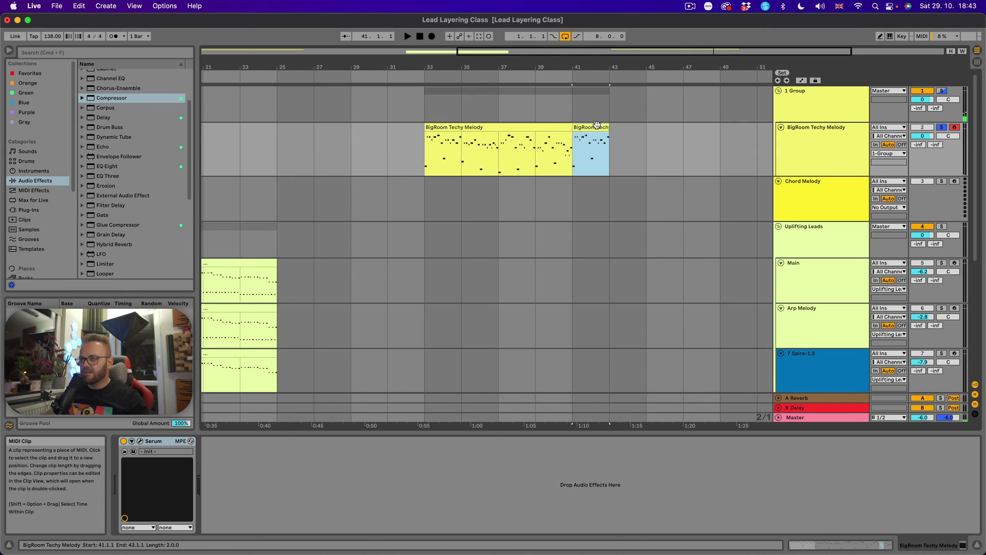
Step: Delete every note except the first from the copied two-bar clip at bar 41
double_click(590, 152)
drag(396, 429, 914, 486)
key(Delete)
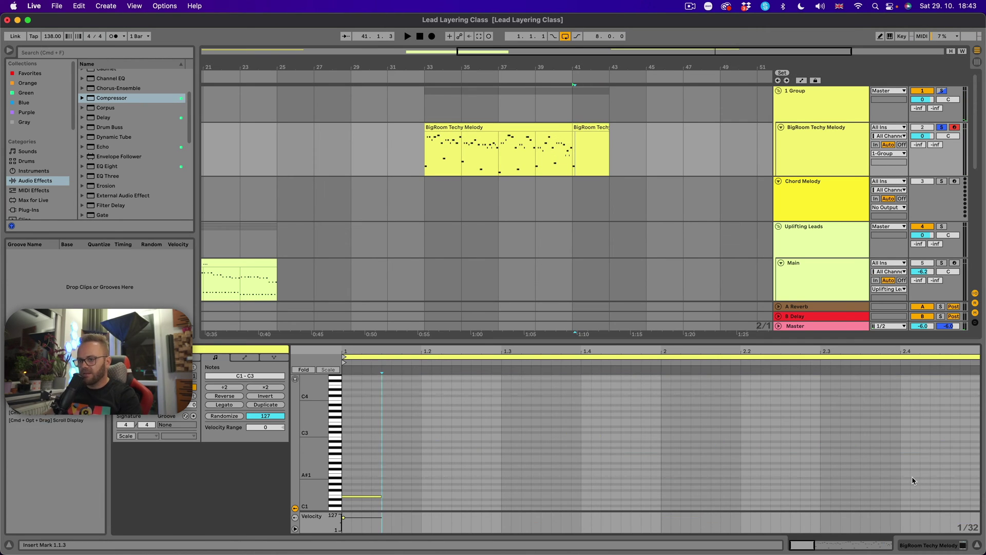
Step: While playing the single note, set the Compressor's release to 137 ms, knee to 5.8 dB and threshold to -29.6 dB, and the Reverb's Decay to 7.48 s
key(space)
click(801, 110)
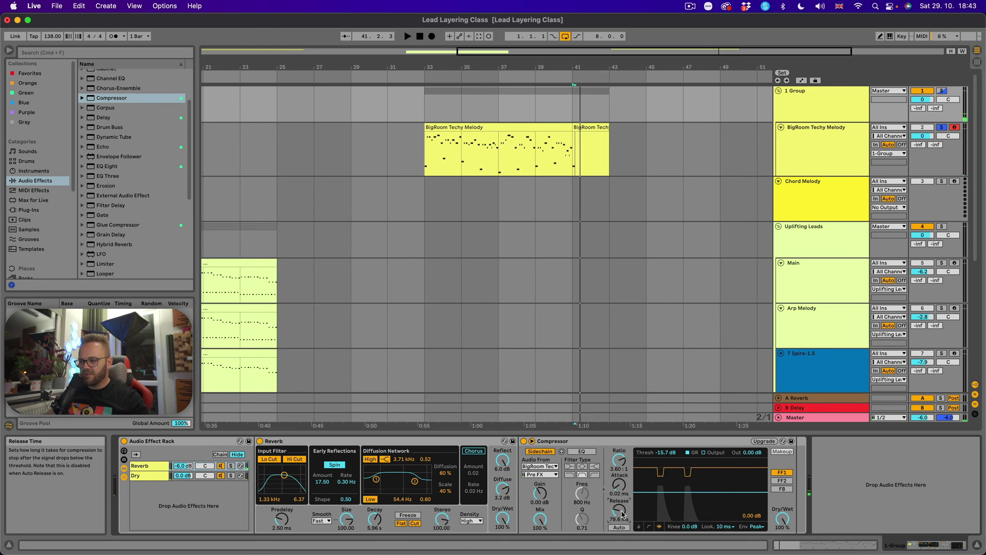
drag(622, 514, 621, 498)
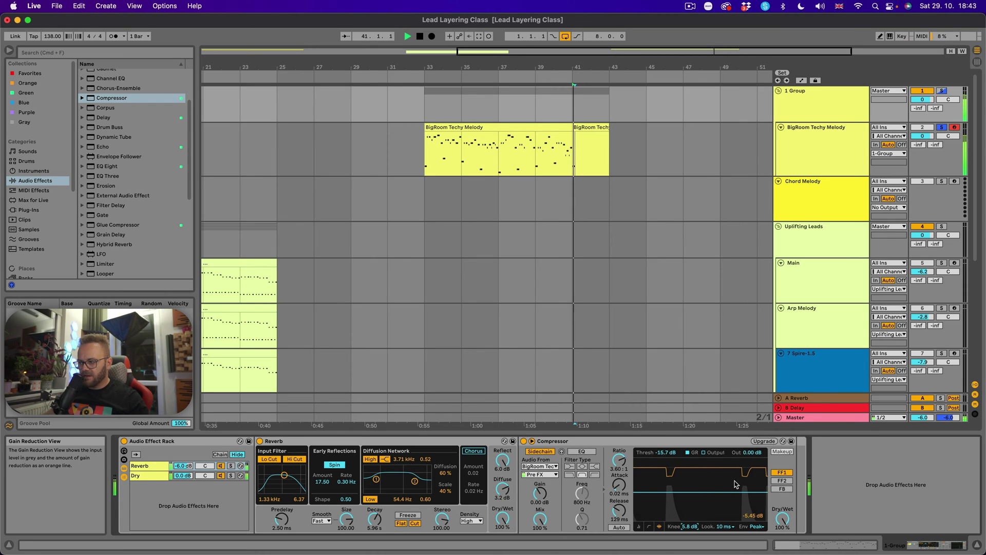
drag(620, 511, 620, 509)
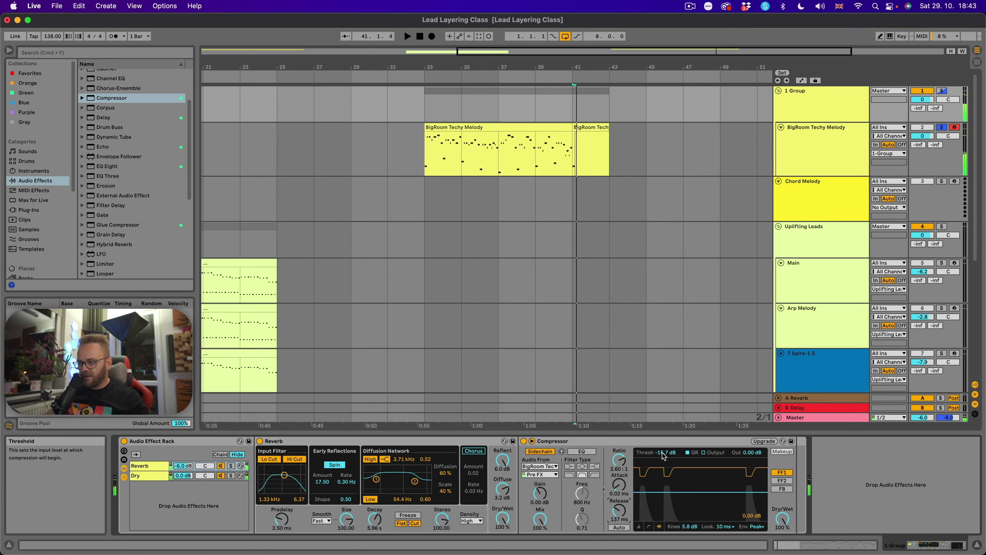
drag(663, 453, 663, 455)
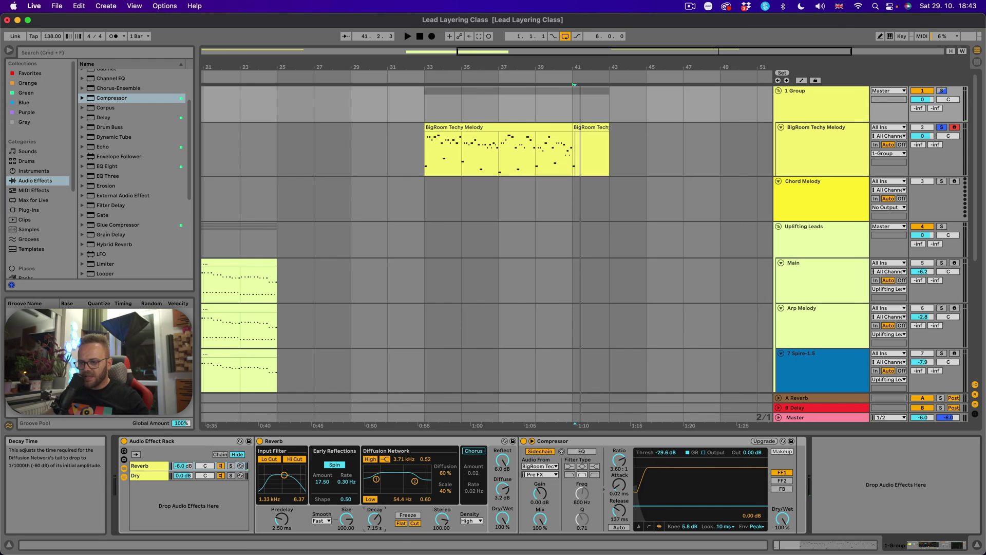
key(space)
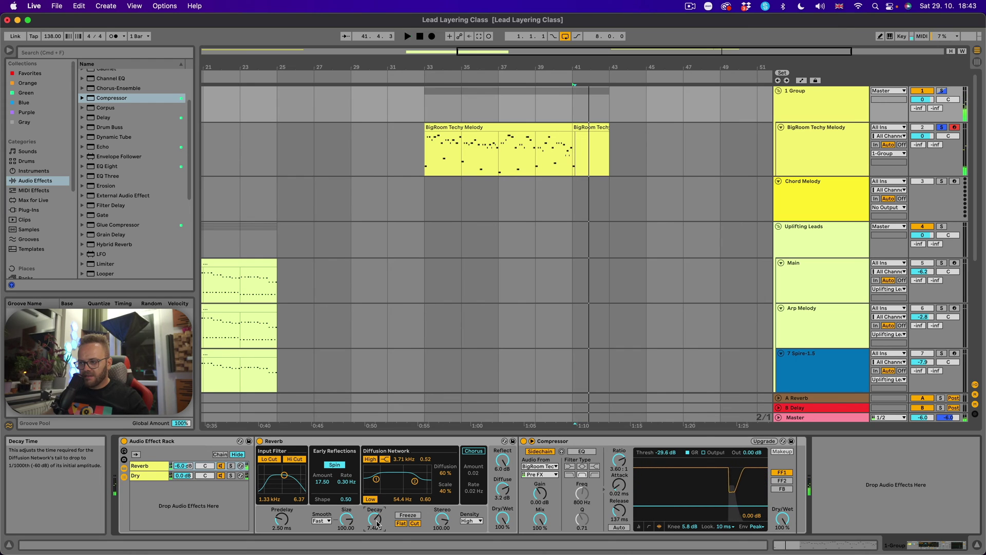
Step: Play the original eight-bar melody clip and set the group Compressor's threshold to -22.6 dB
click(539, 128)
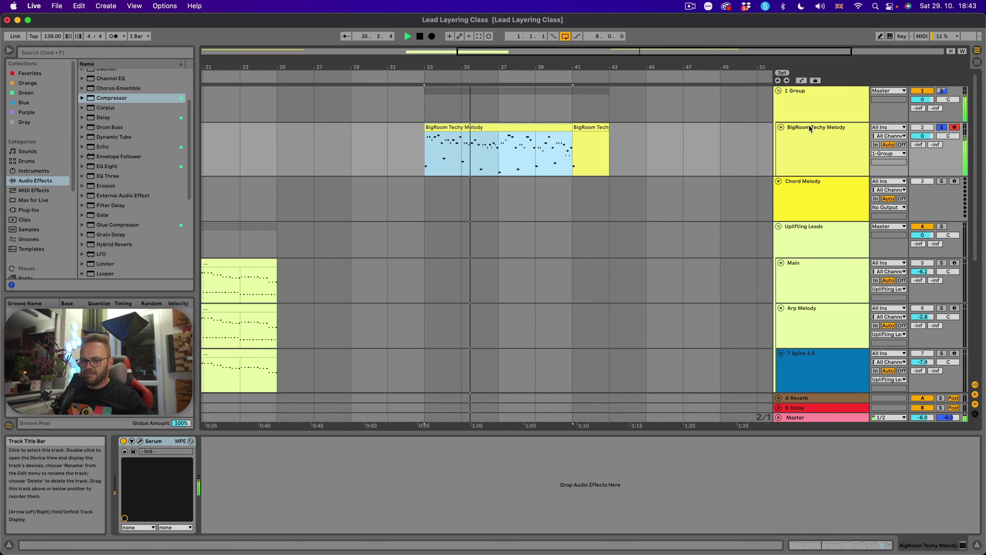
click(818, 96)
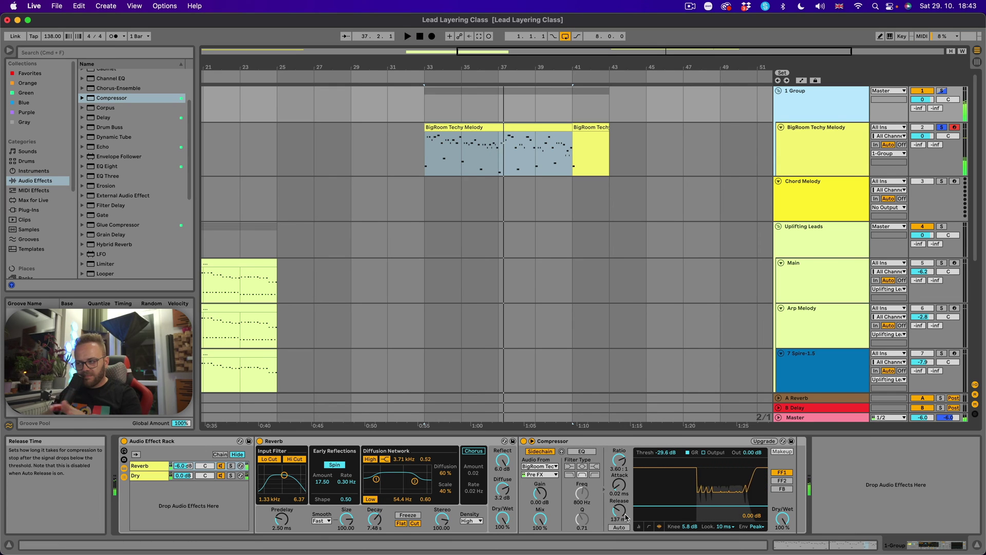
drag(663, 452, 663, 443)
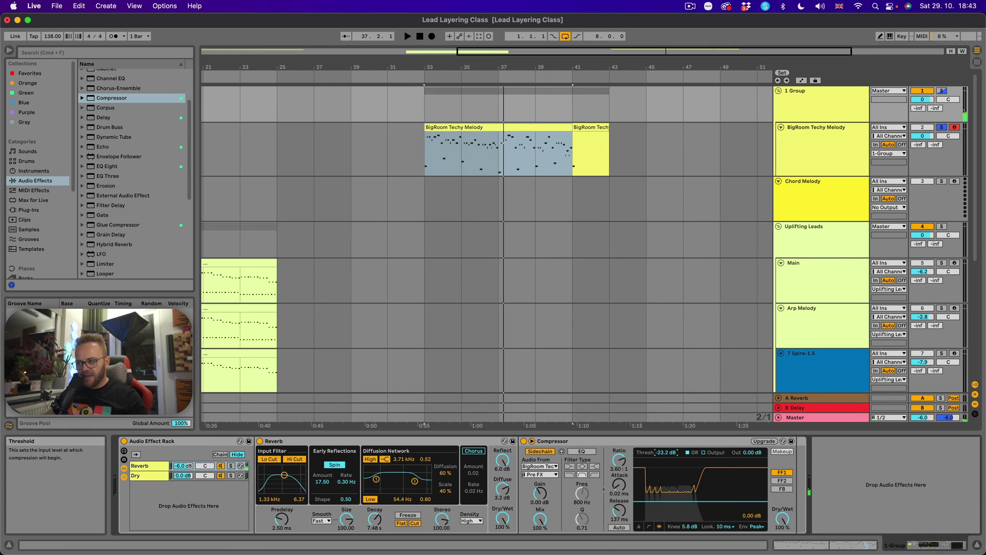
key(space)
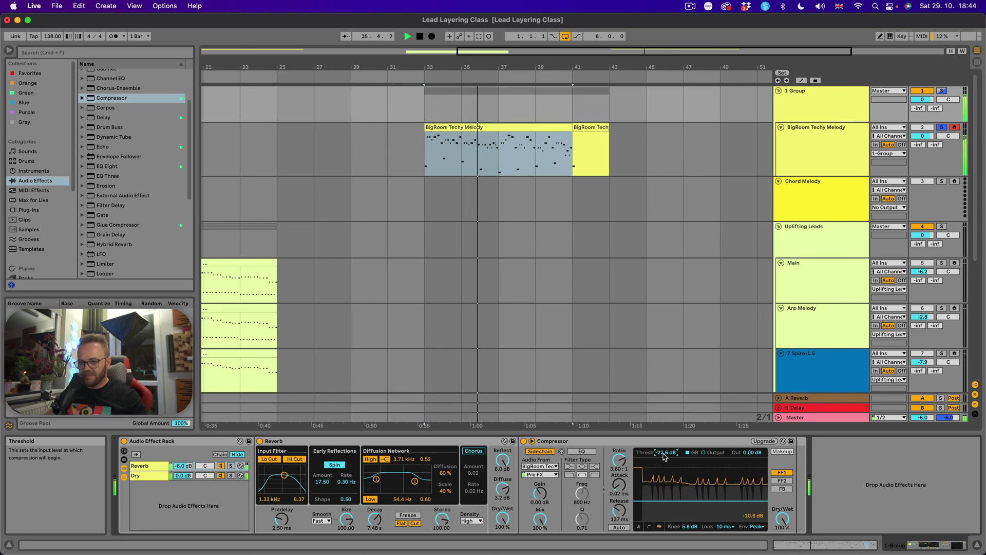
Step: Compare the melody with the Compressor bypassed and re-enabled, and raise the Reverb chain's volume to -2.4 dB
click(523, 441)
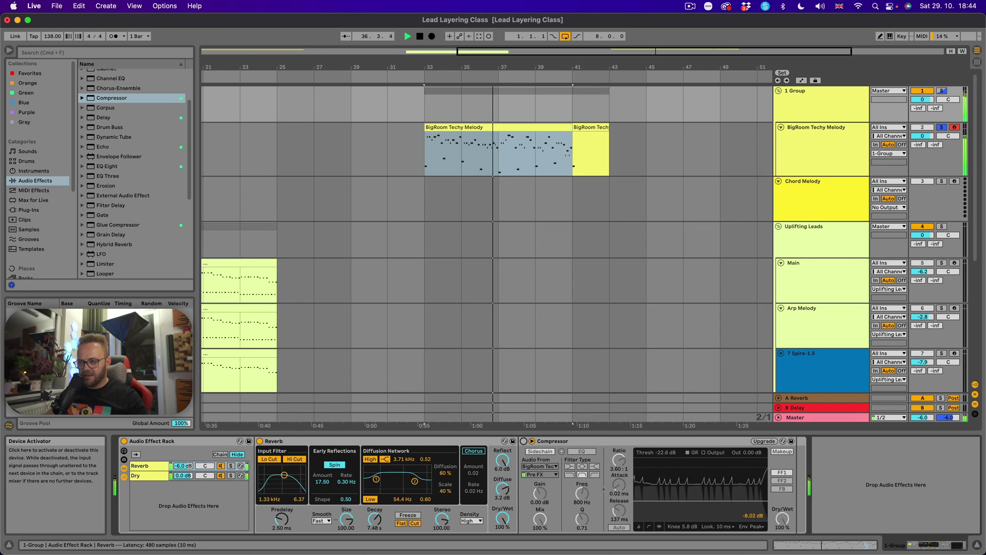
click(523, 441)
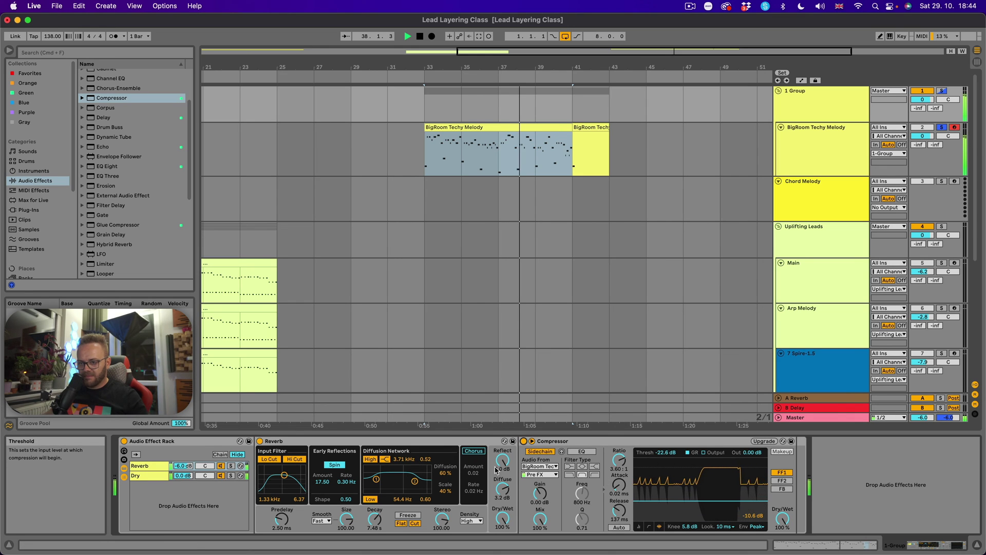
drag(183, 465, 183, 462)
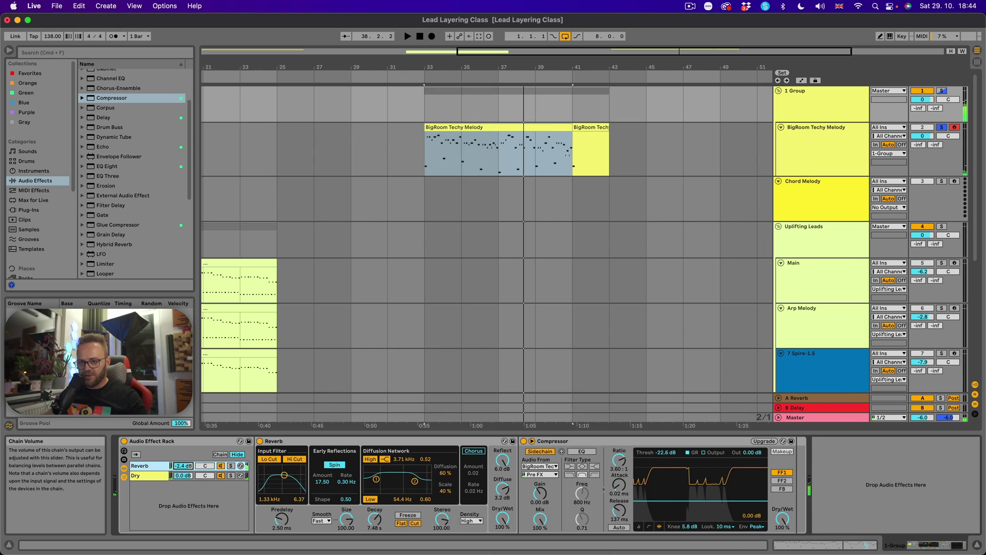
key(space)
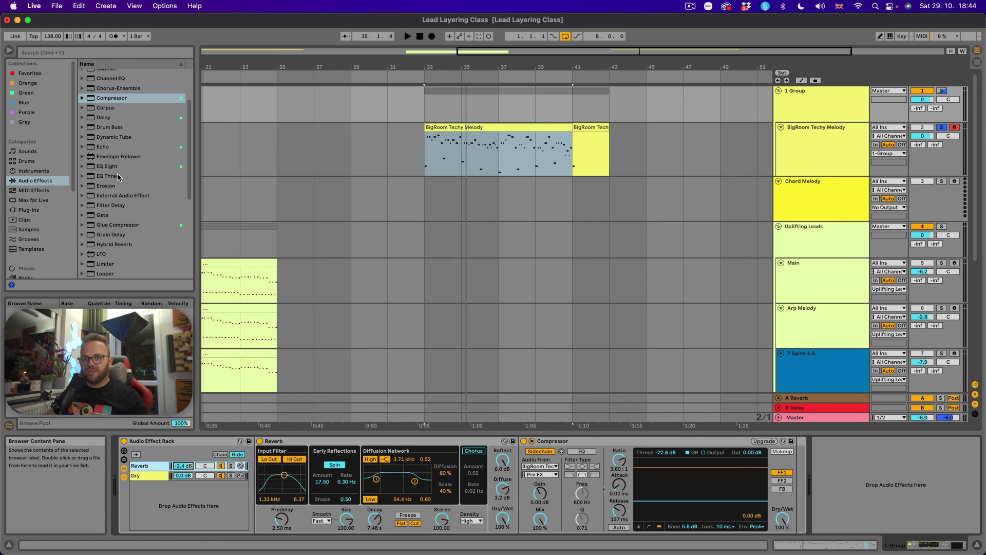
Step: Insert EQ Eight between the Reverb and Compressor, and during playback shape a 235 Hz low cut, a high cut and an upper-mid boost
scroll(139, 247, down, 5)
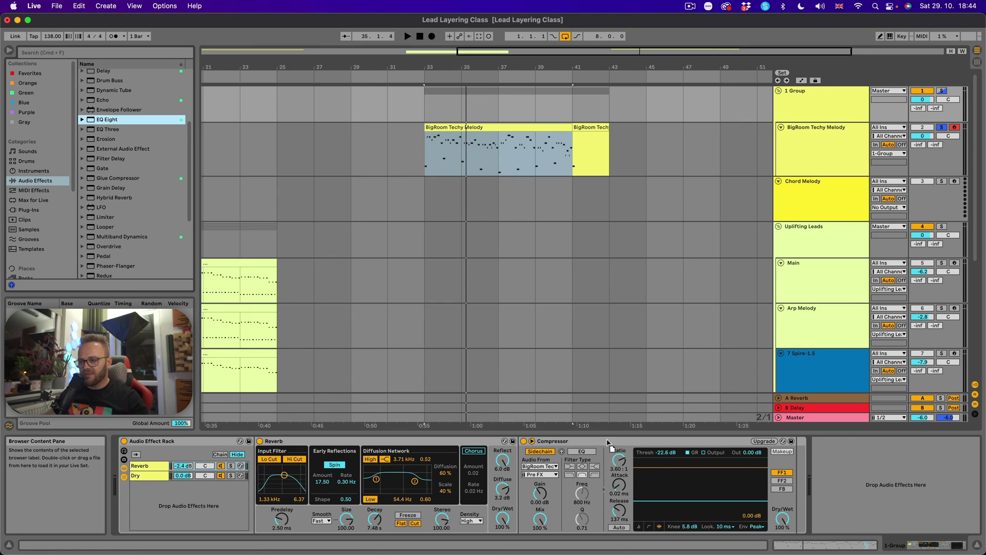
drag(608, 442, 594, 502)
key(space)
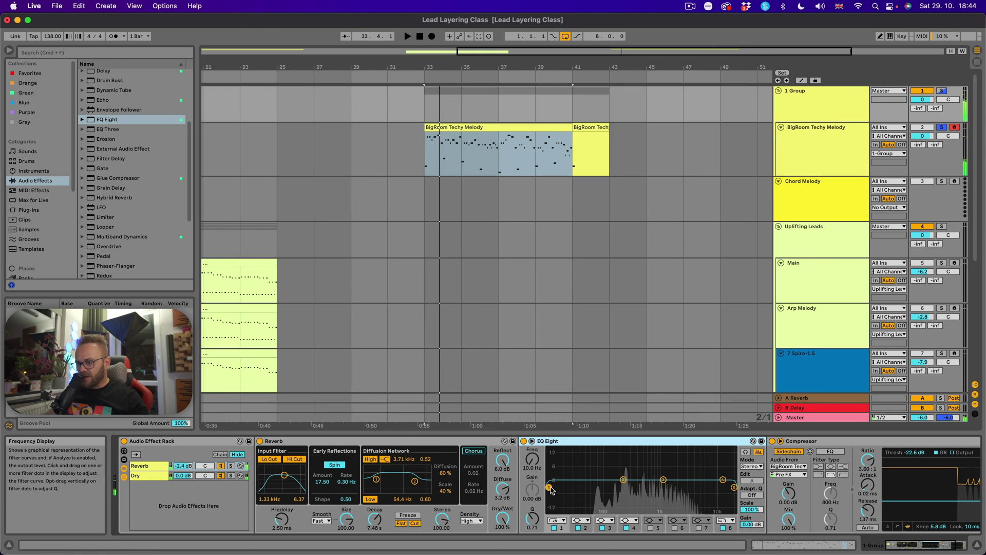
drag(550, 488, 624, 490)
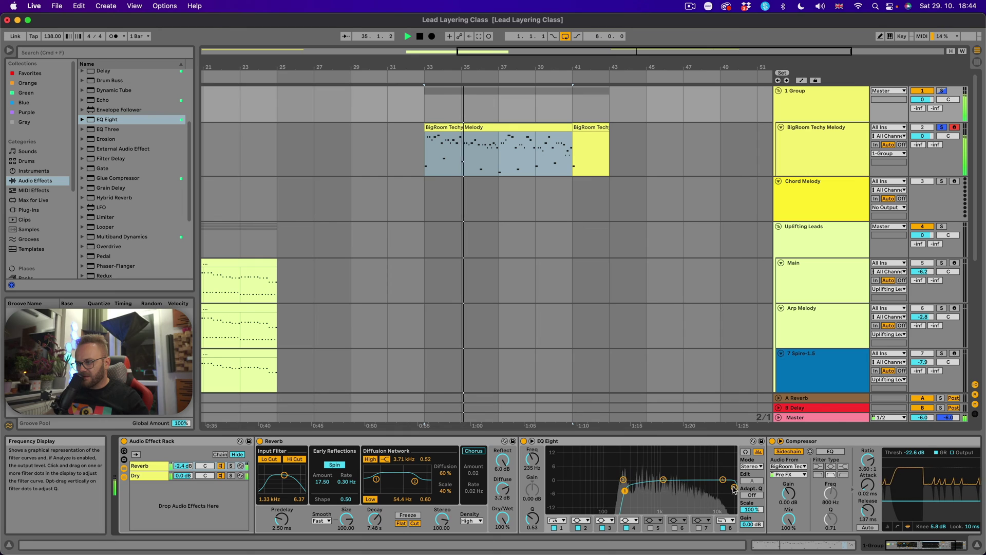
drag(734, 487, 694, 468)
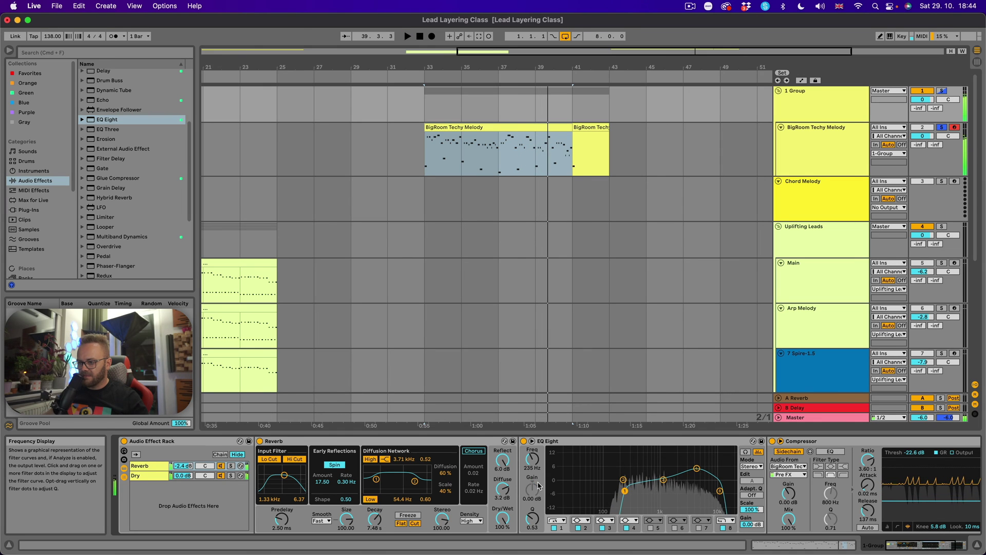
Step: Change EQ Eight's low-cut and high-cut bands to gentler filter slopes
click(625, 491)
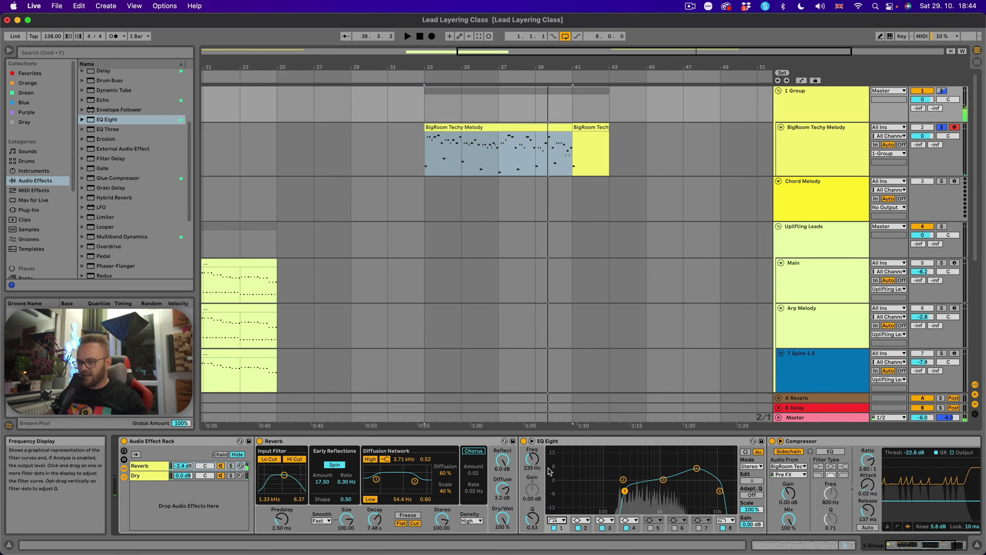
click(556, 521)
click(556, 466)
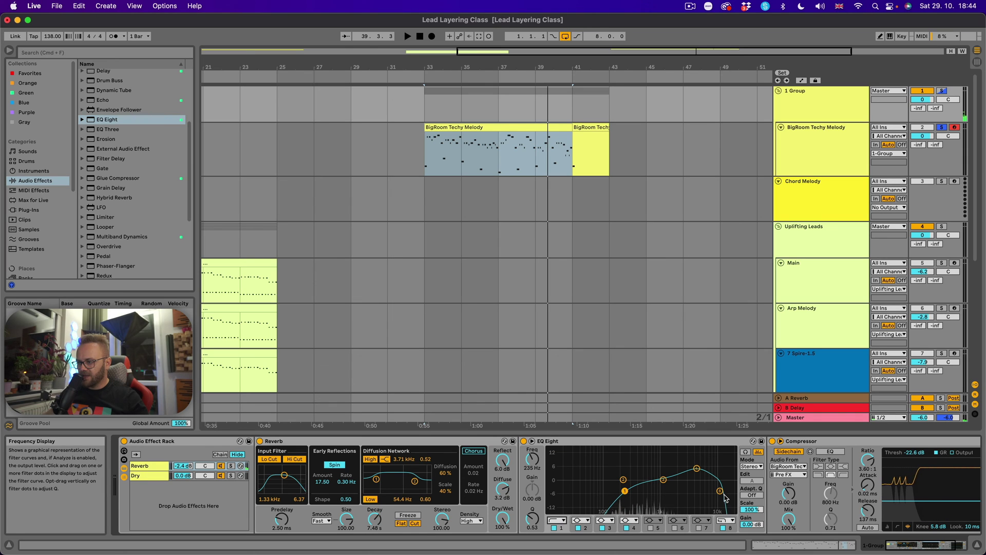
click(720, 515)
click(725, 506)
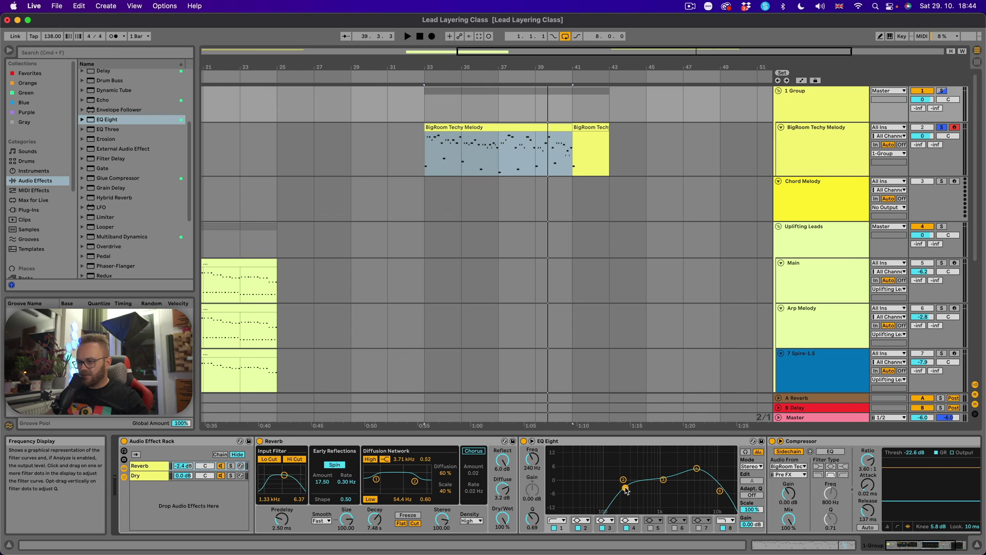
Step: During playback, set EQ Eight's low cut to about 359 Hz, lower the high-cut frequency slightly, and boost band 3 by 1.86 dB at 1.24 kHz
key(space)
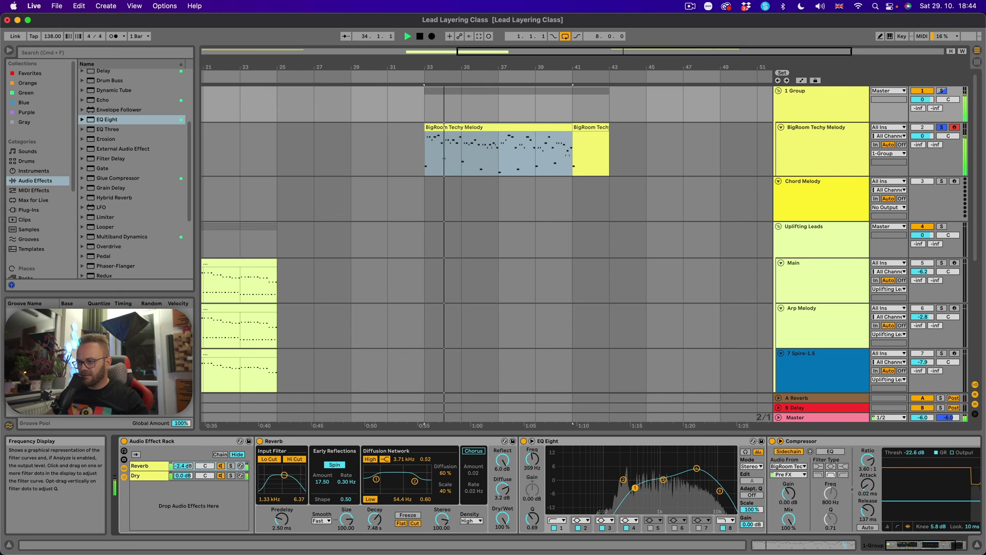
click(720, 490)
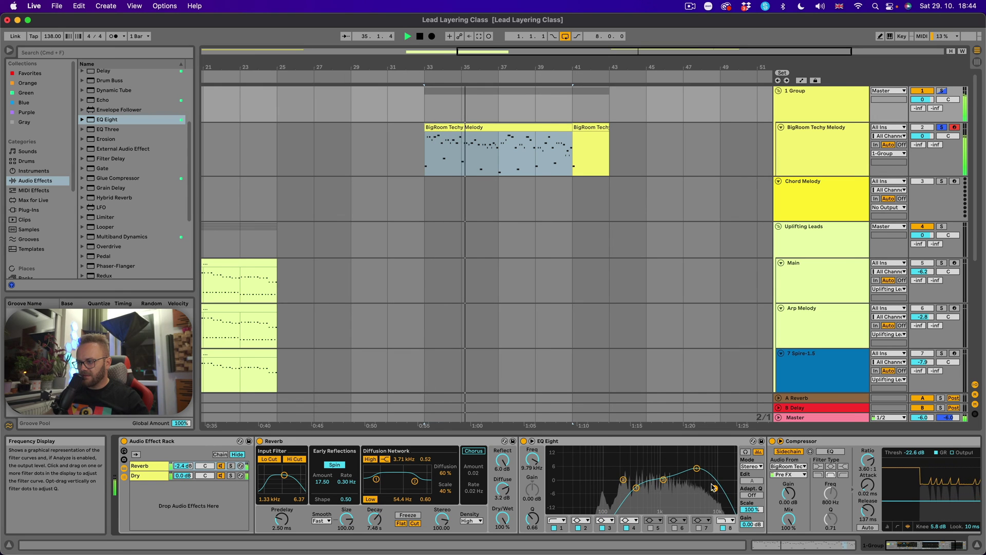
drag(663, 479, 664, 476)
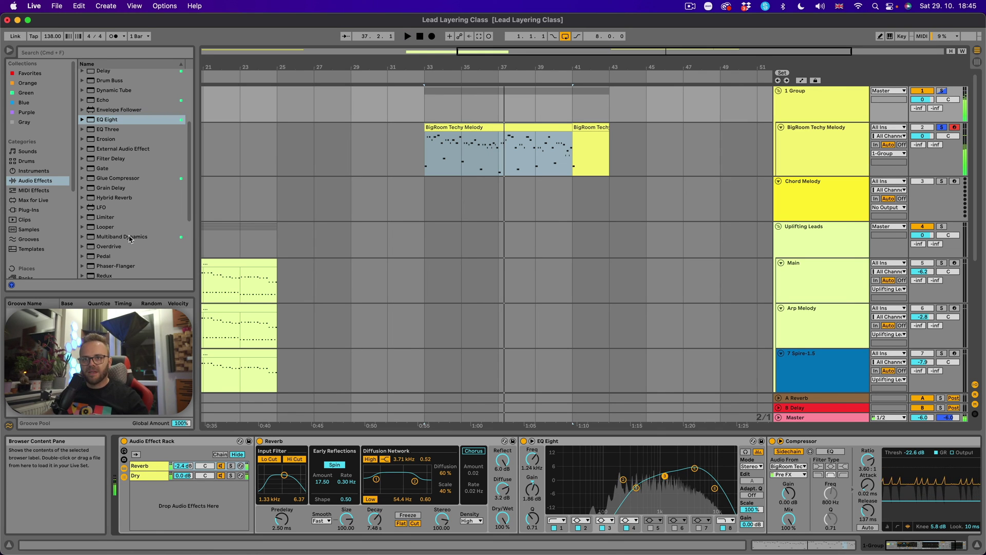
Step: Insert a Saturator between EQ Eight and the Compressor and set its Drive to 6.29 dB
scroll(130, 240, down, 1)
scroll(130, 240, down, 8)
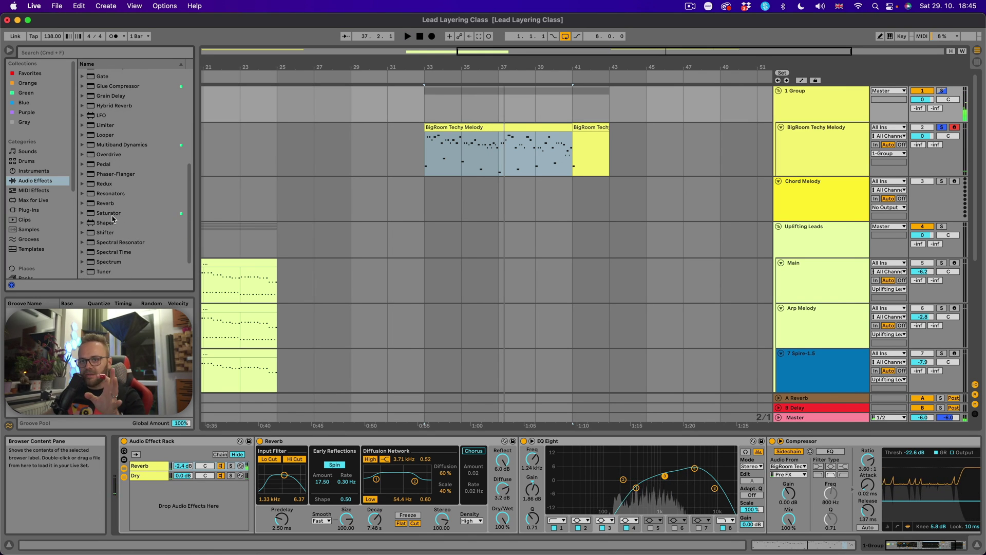
drag(109, 213, 732, 459)
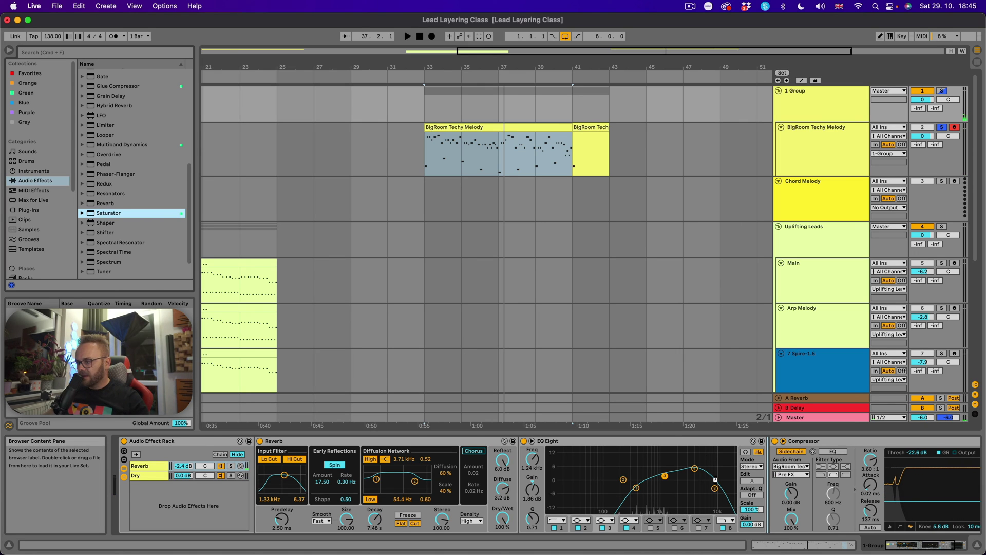
drag(732, 475, 733, 477)
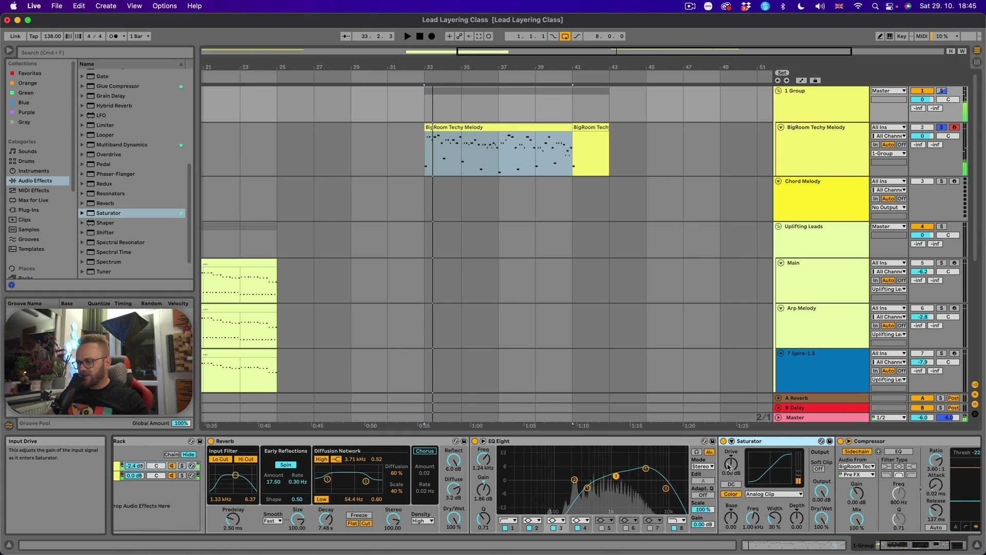
drag(731, 463, 732, 462)
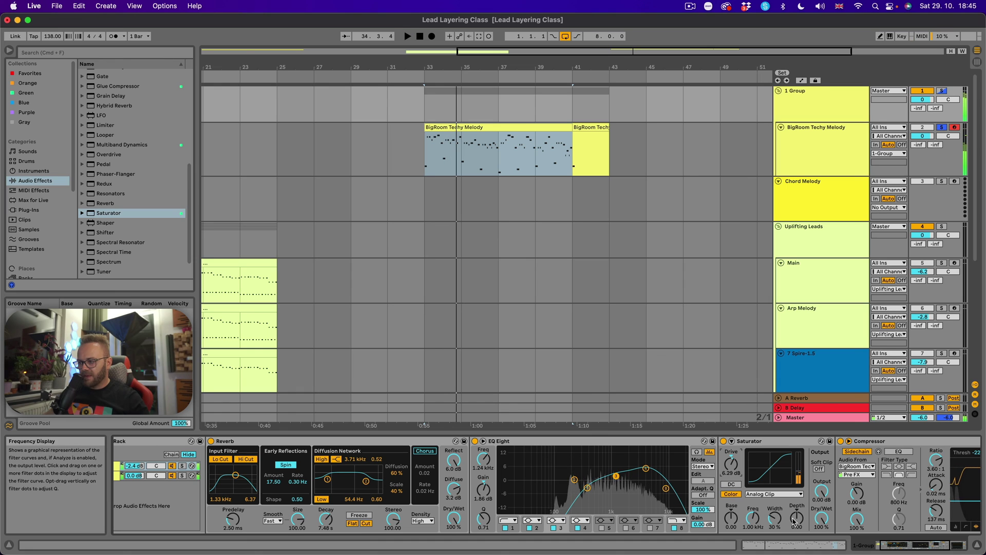
Step: While playing the melody, set the Saturator's Output to -4.00 dB, color Freq to 4.22 kHz and Width to 38%
scroll(722, 480, right, 2)
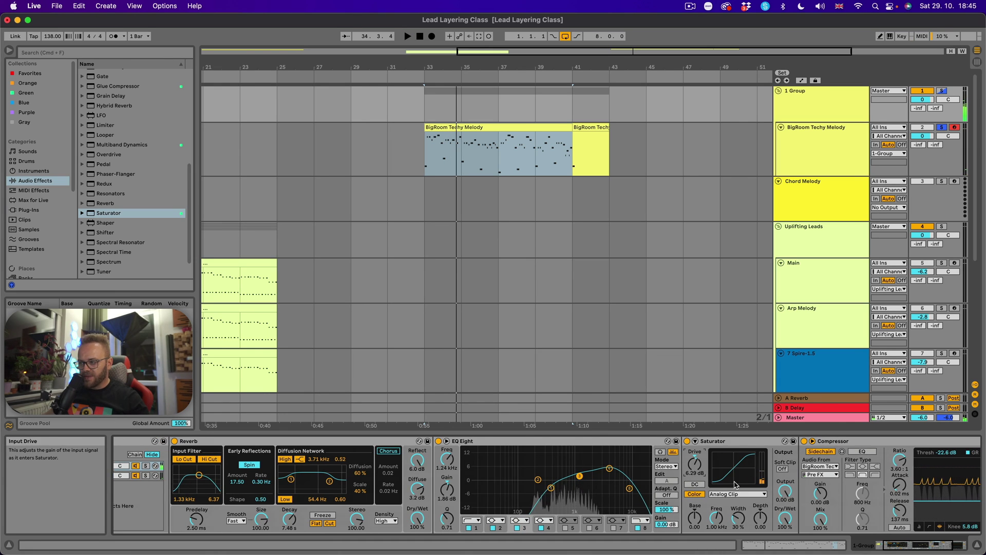
key(space)
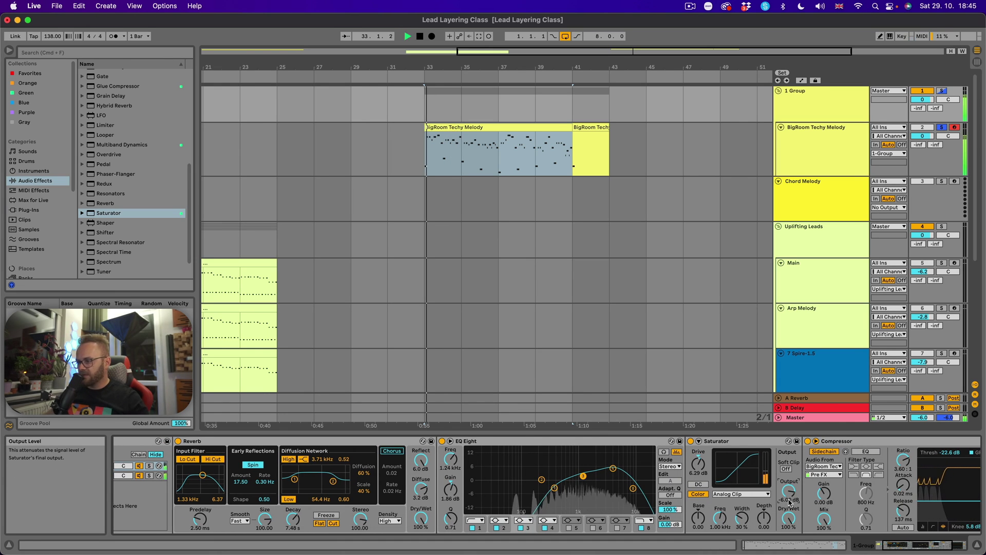
scroll(798, 498, up, 2)
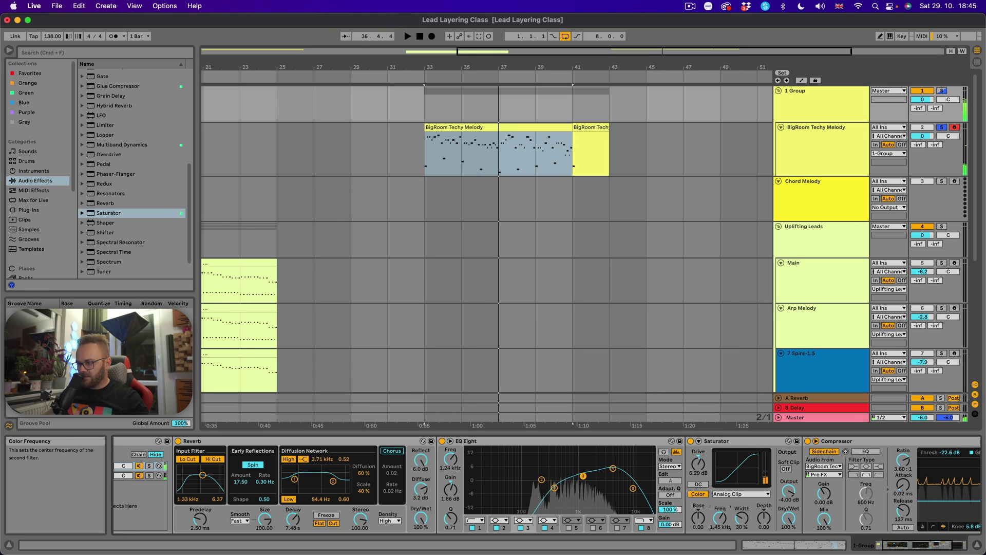
key(space)
drag(720, 519, 720, 513)
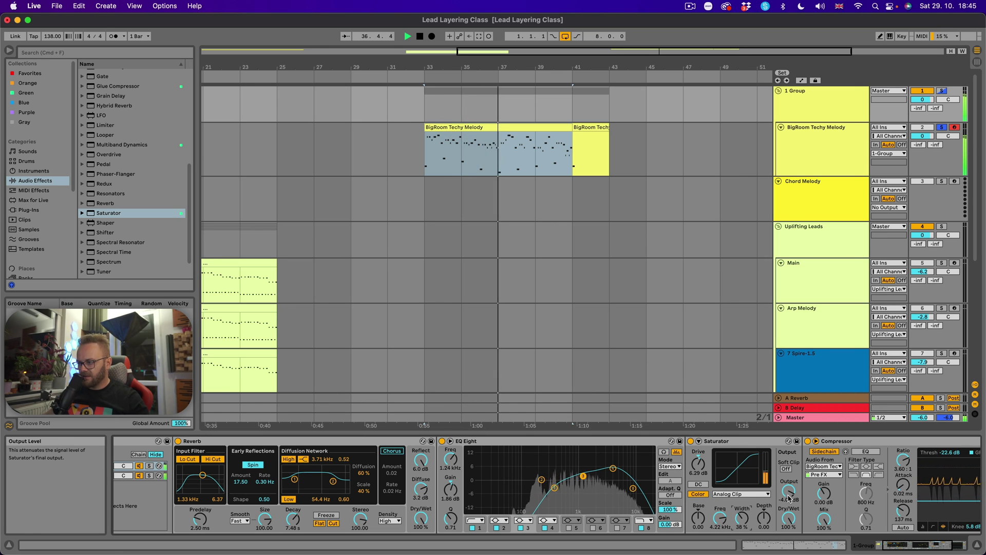
Step: Set the Saturator's Dry/Wet to 78.6% and compare the sound with the device bypassed and re-enabled
drag(788, 518, 788, 519)
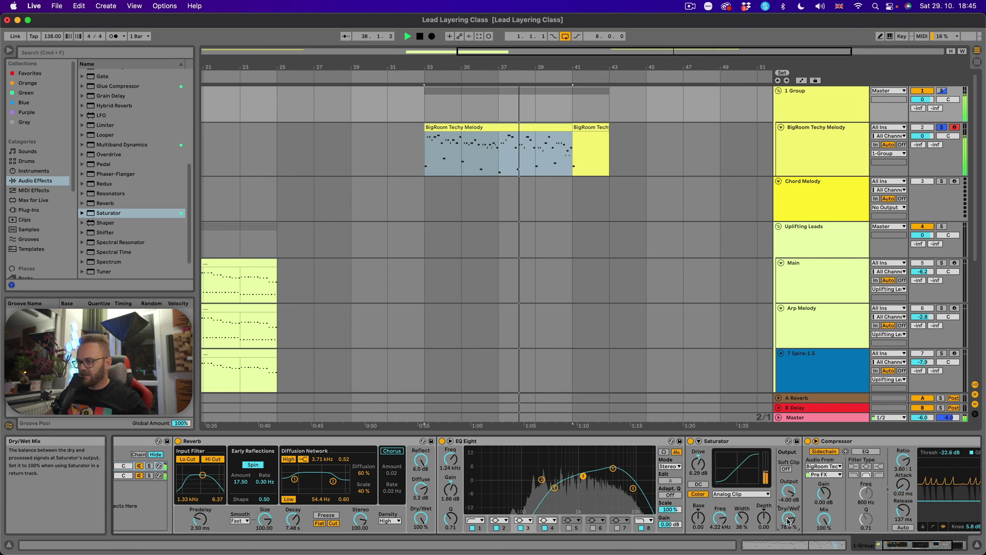
click(691, 441)
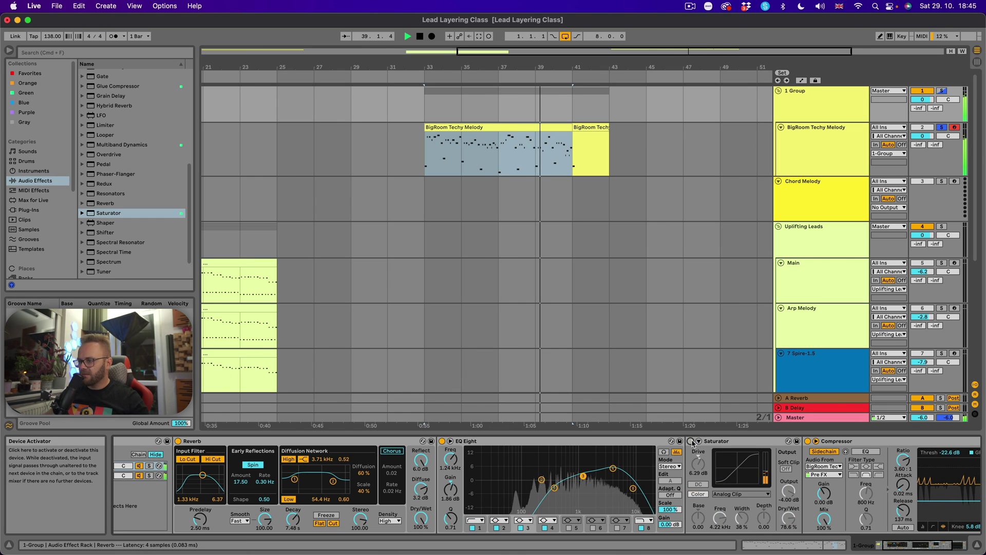
click(691, 441)
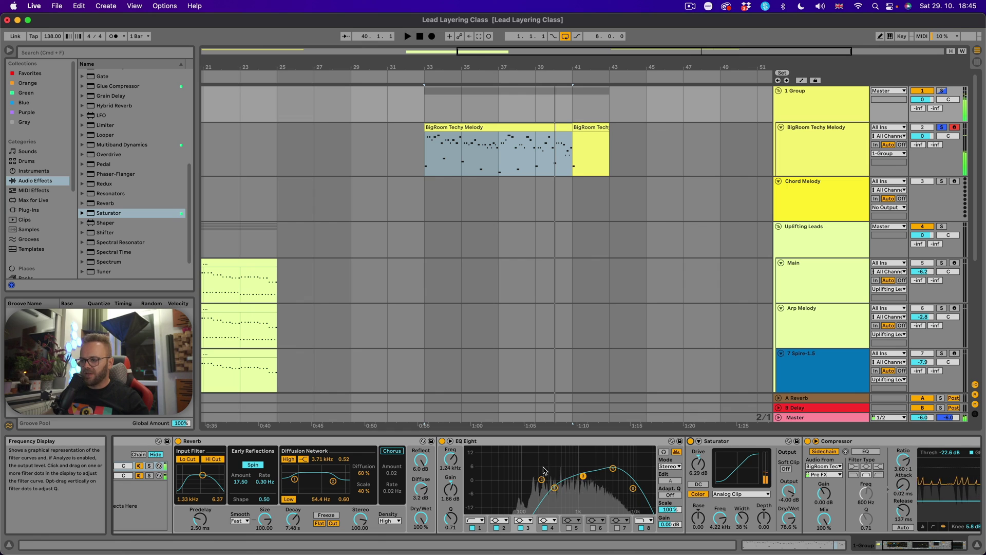
Step: Move EQ Eight between the Saturator and Compressor, and play the melody with its upper-mid boost band selected
click(521, 445)
drag(565, 449, 817, 462)
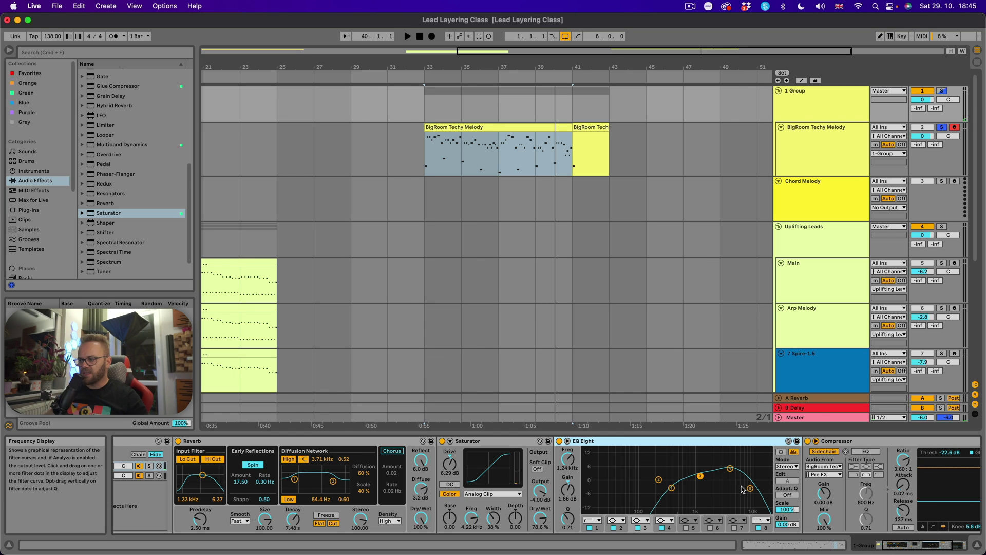
key(space)
click(730, 467)
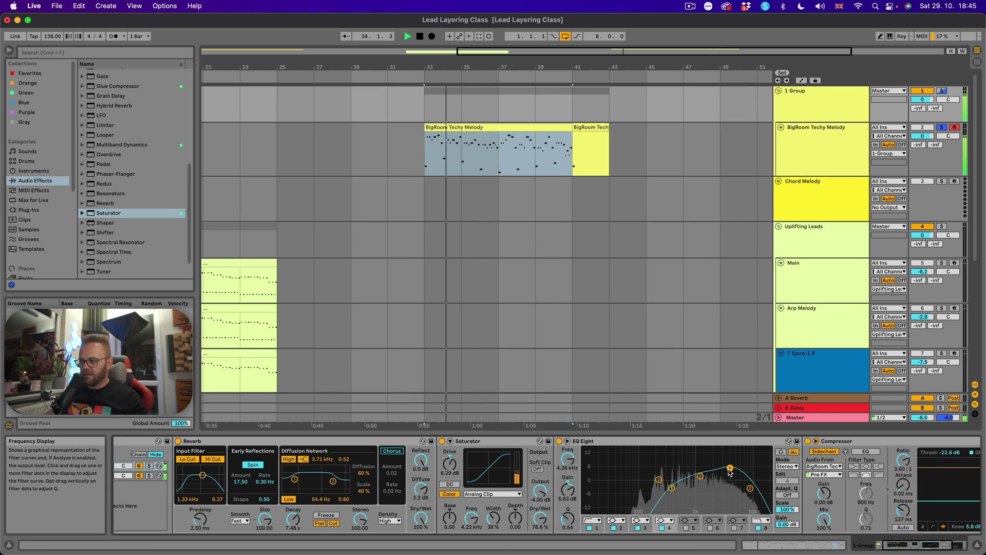
scroll(718, 287, right, 2)
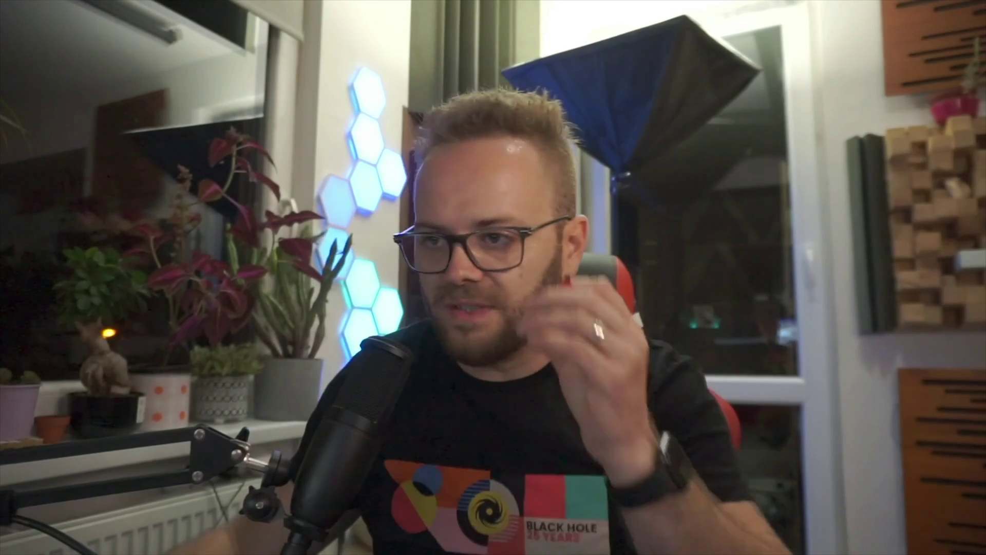